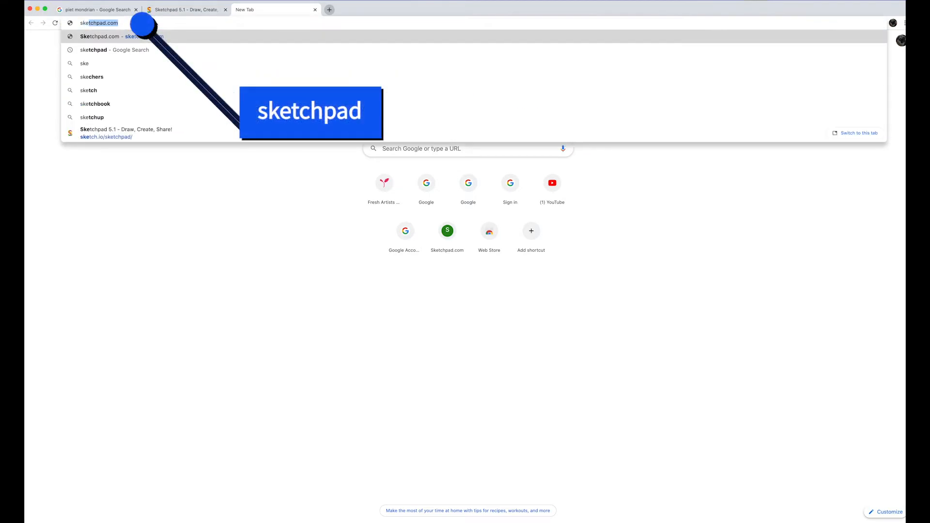
Step: Search Google for "sketchpad" and open the Sketchpad 5.1 result from Sketch.IO
type("tchpad")
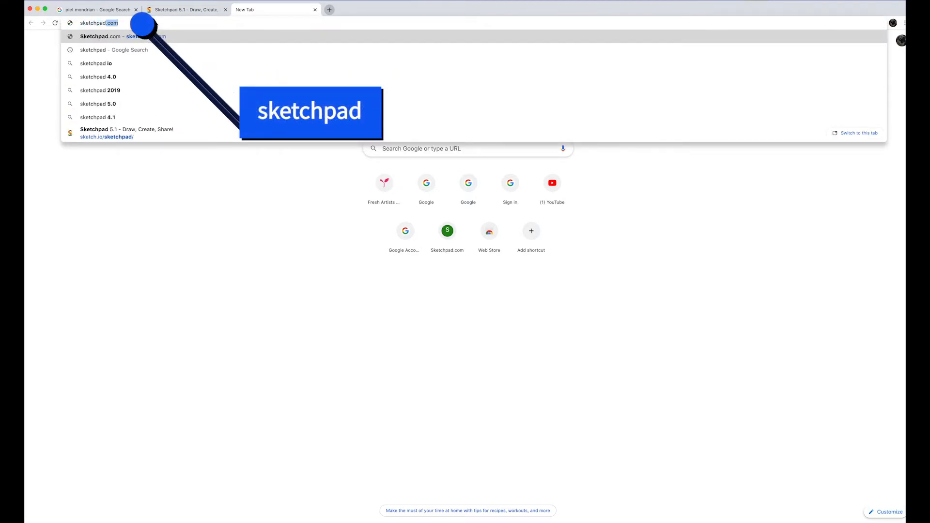
key("BackSpace")
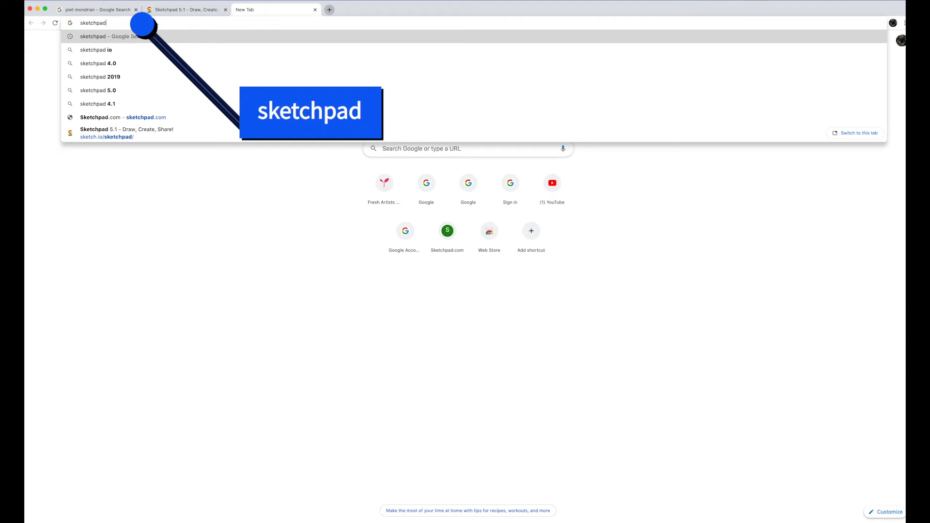
key("Return")
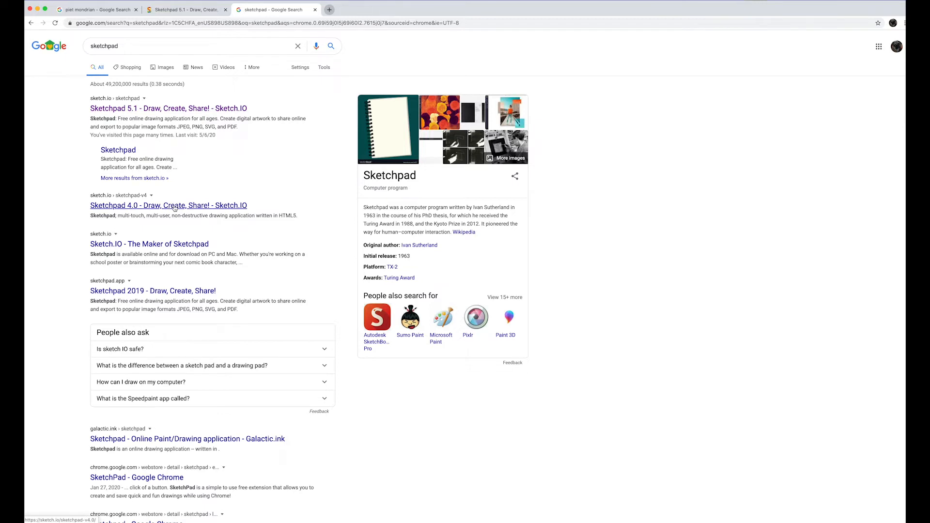
left_click(195, 108)
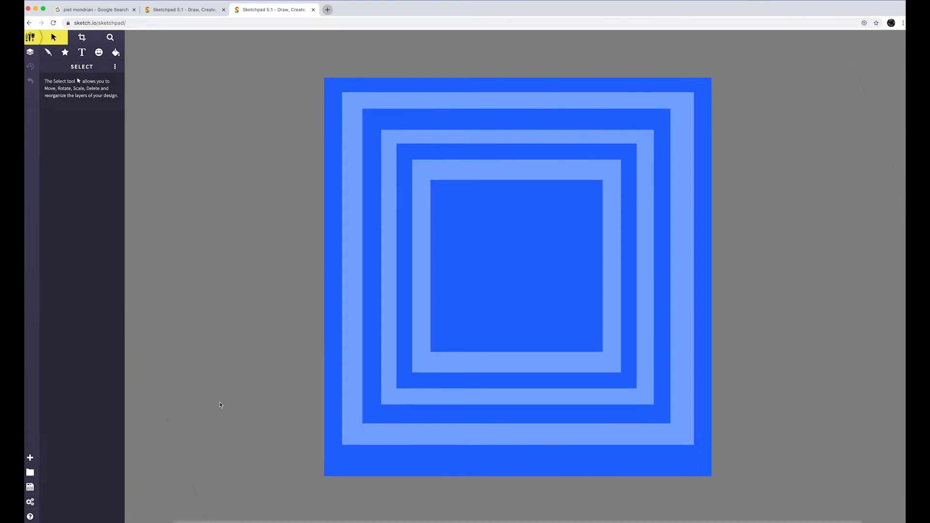
Step: Create a new blank canvas at the custom size of 1034 by 1064 px
left_click(31, 458)
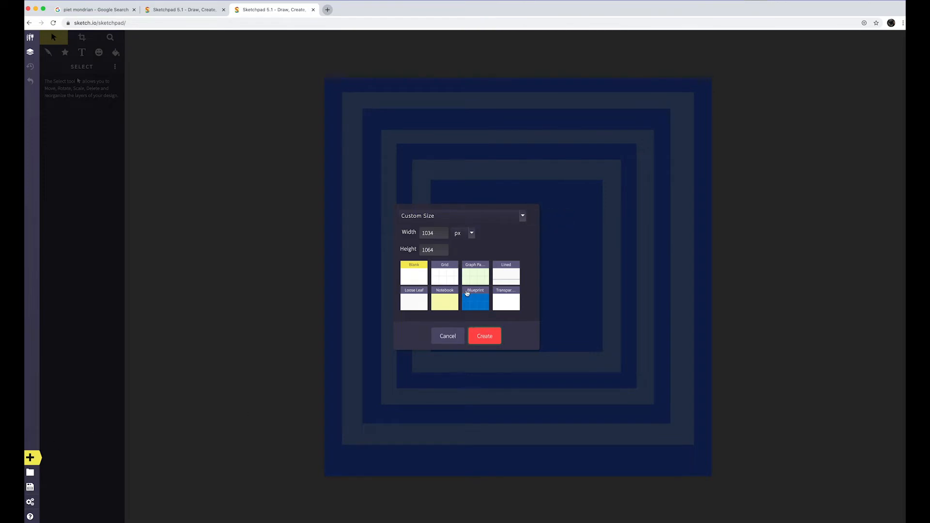
left_click(471, 233)
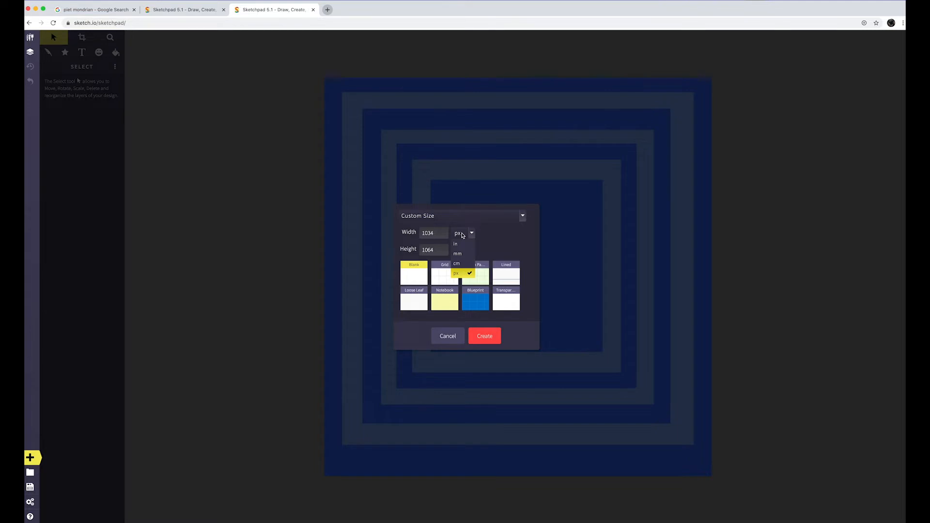
left_click(498, 236)
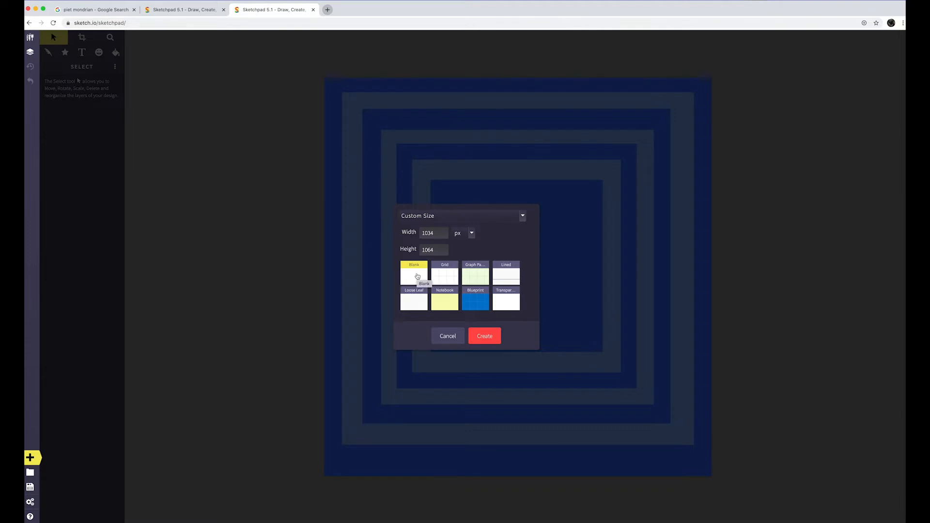
left_click(486, 338)
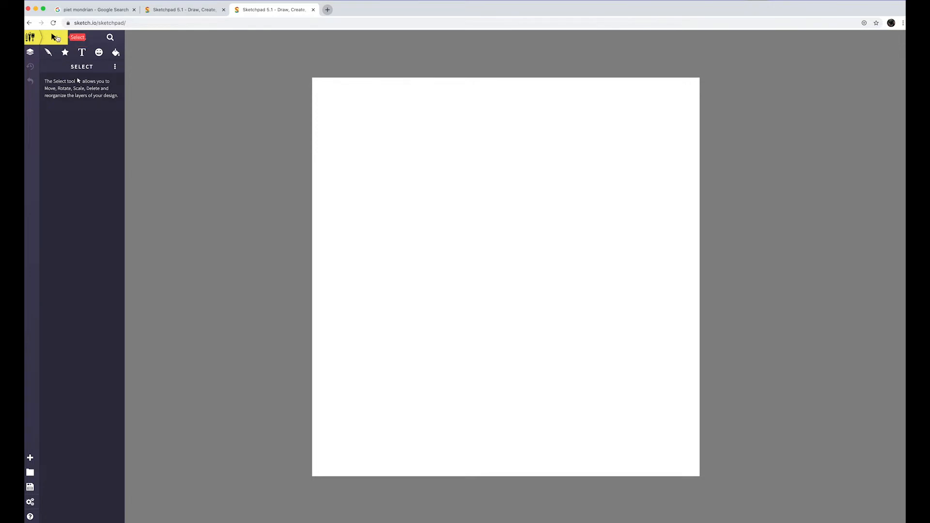
Step: Set up the shape tool with a 0% outline and a solid blue 2469ff fill
left_click(65, 53)
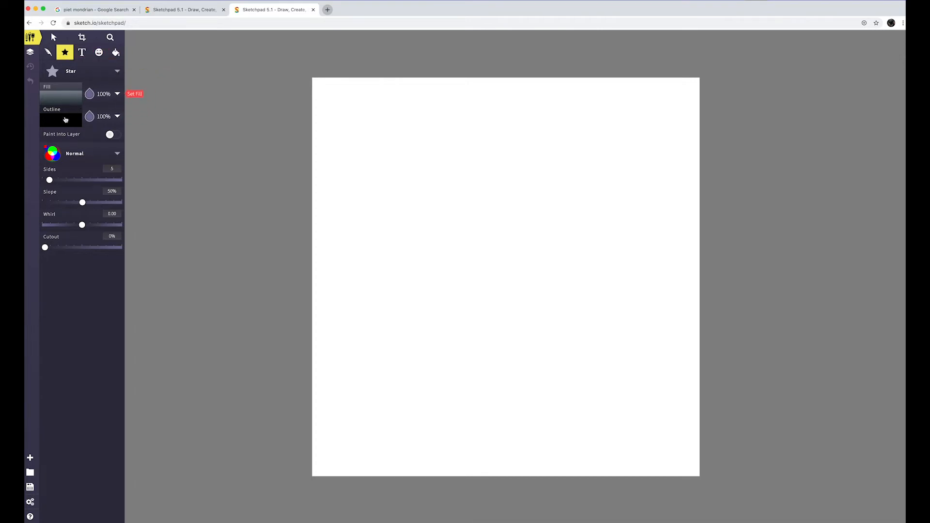
left_click(90, 116)
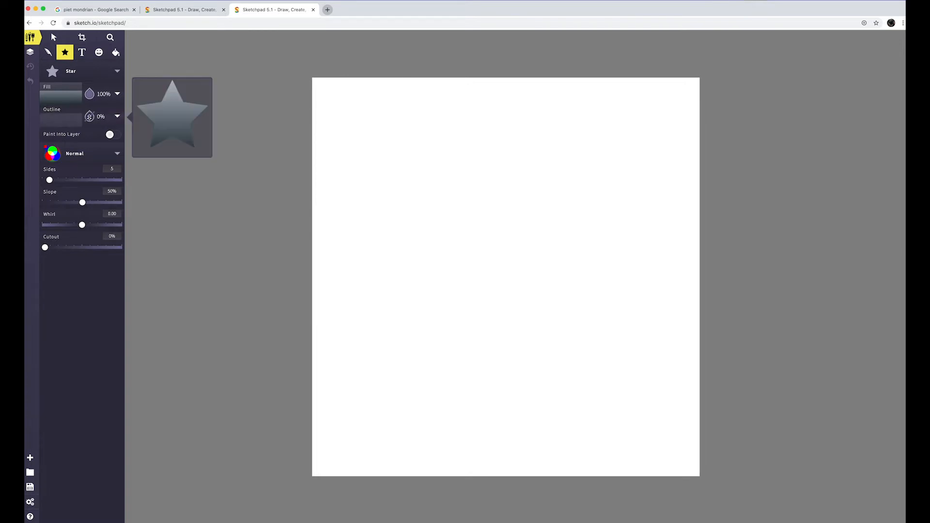
left_click(67, 98)
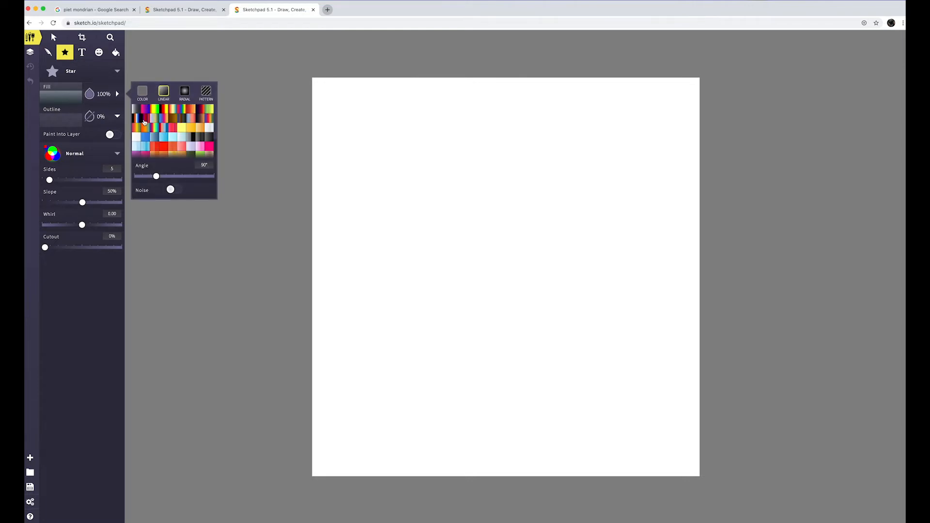
left_click(142, 92)
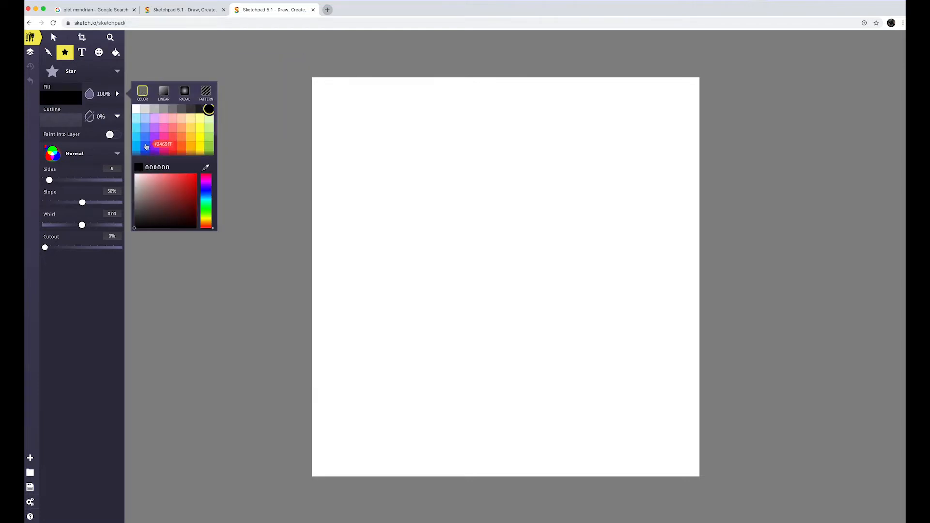
left_click(146, 146)
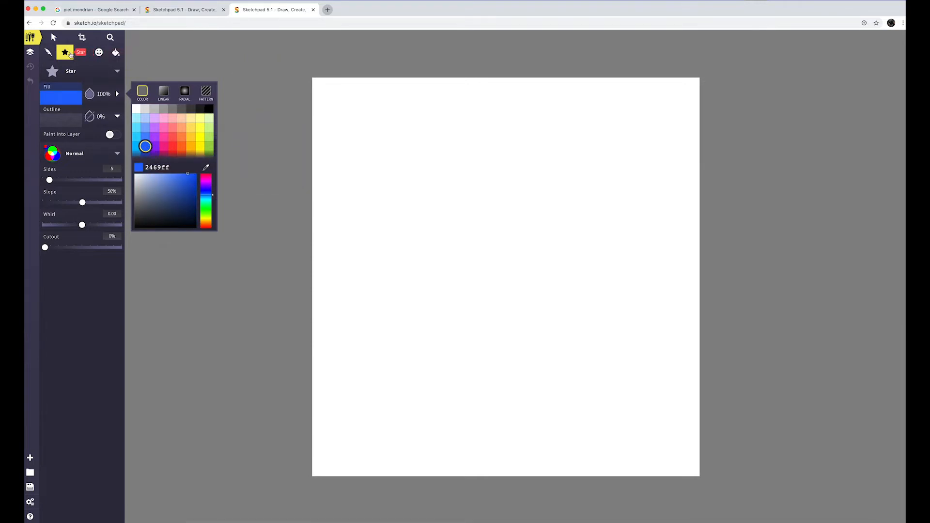
left_click(67, 55)
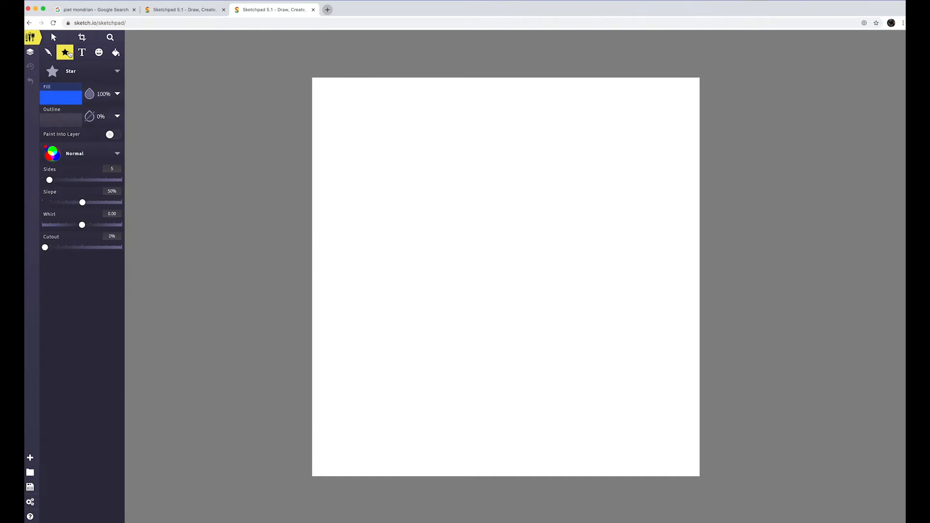
Step: Draw a large blue square and move it so that it covers the whole canvas as the background
left_click(117, 72)
left_click(154, 71)
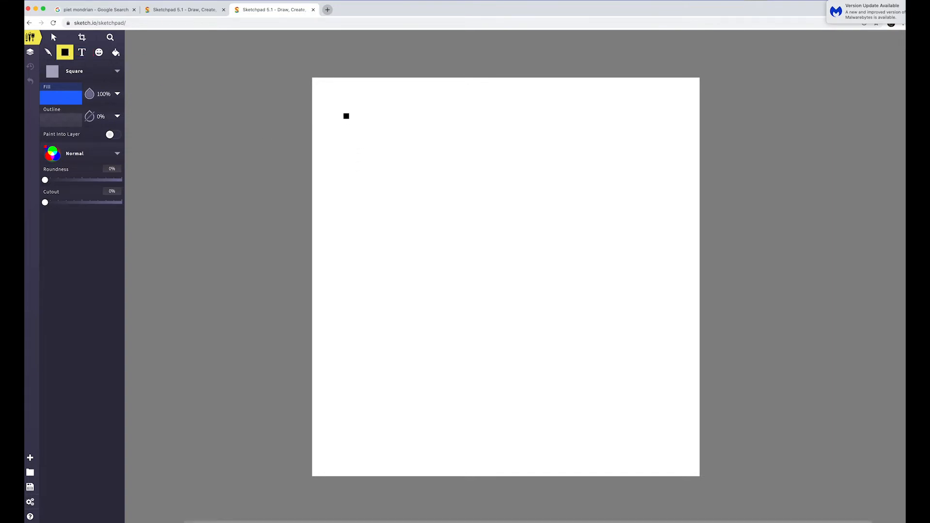
left_click_drag(345, 115, 544, 486)
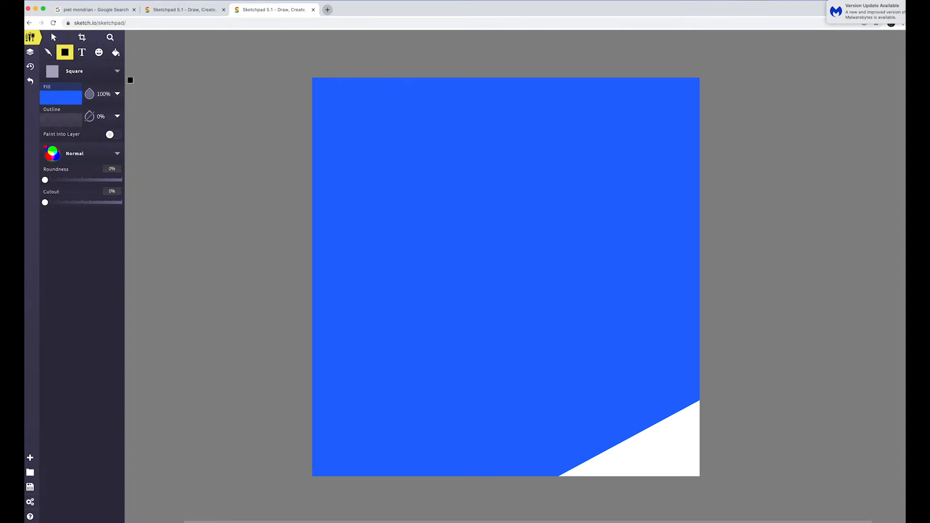
left_click(55, 39)
left_click_drag(421, 219, 494, 269)
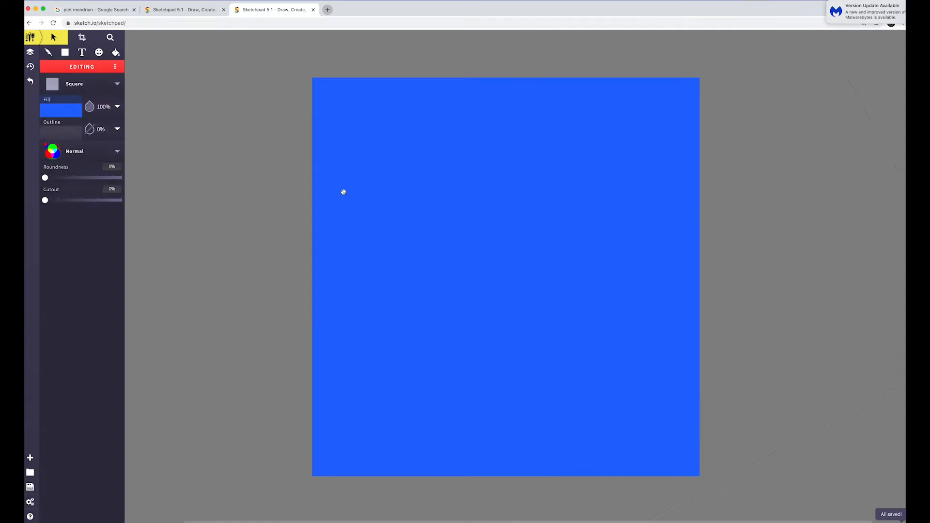
Step: Draw a large square over the blue background with a lighter blue 7baaff fill
left_click(68, 55)
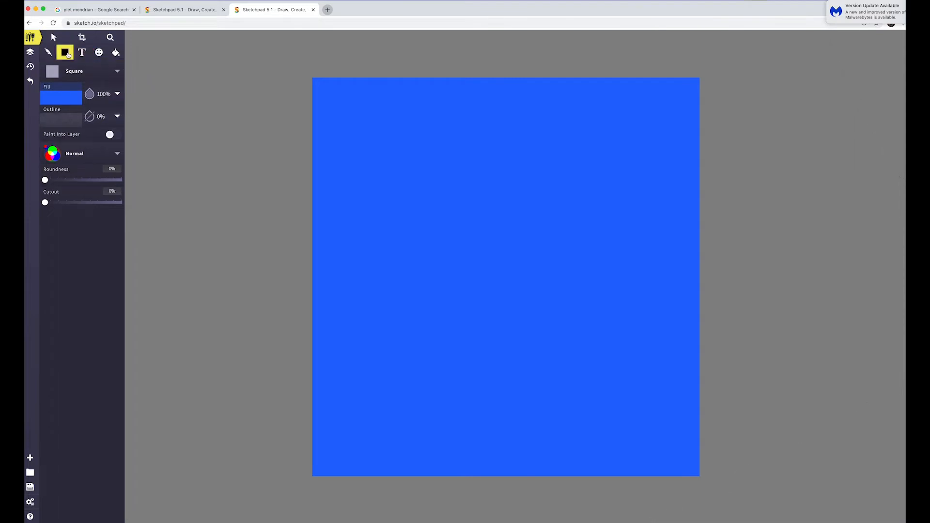
left_click(69, 98)
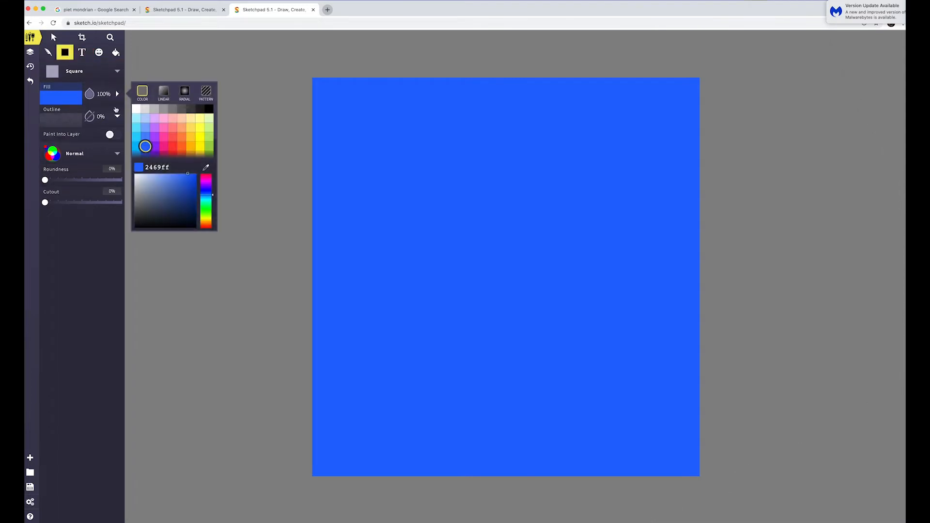
left_click(146, 127)
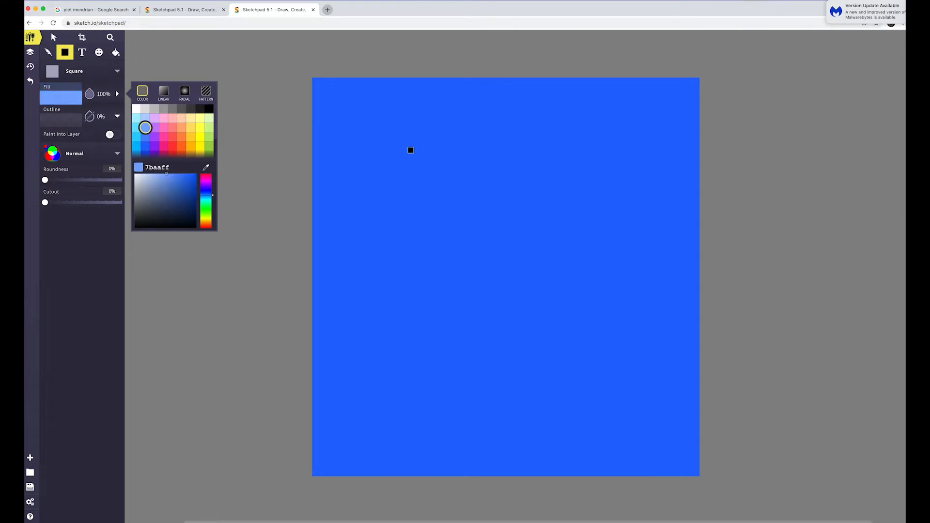
left_click_drag(410, 151, 482, 323)
Step: Move the light blue square towards the canvas centre, shrink it slightly and rotate it upright
left_click(53, 37)
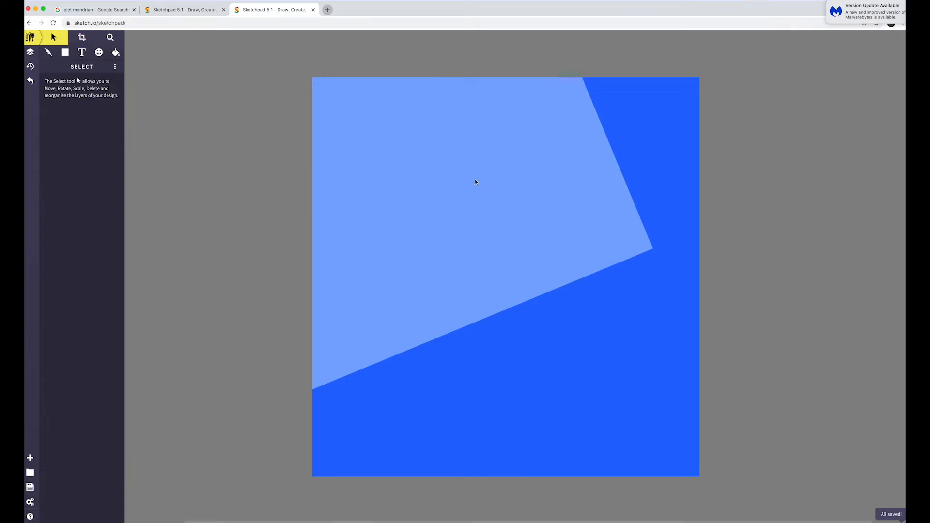
left_click_drag(474, 181, 547, 312)
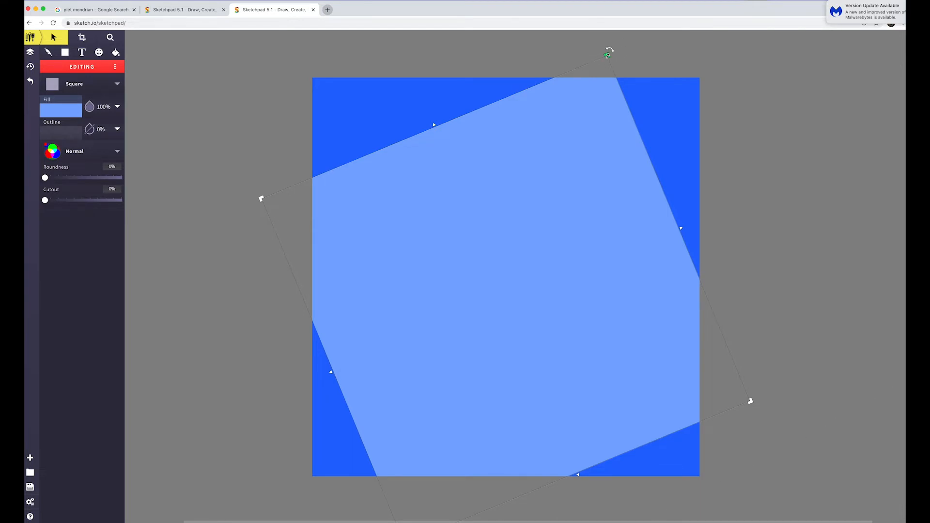
left_click_drag(607, 54, 583, 113)
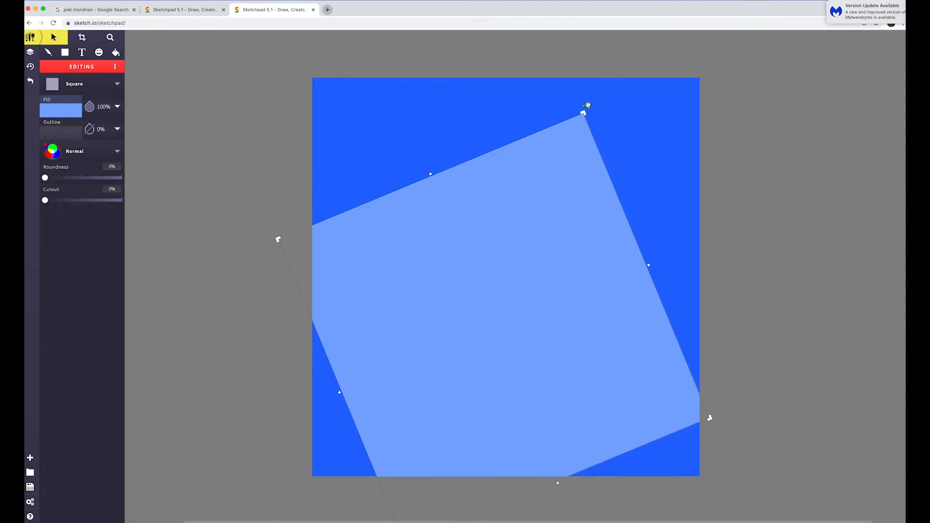
left_click_drag(587, 105, 637, 177)
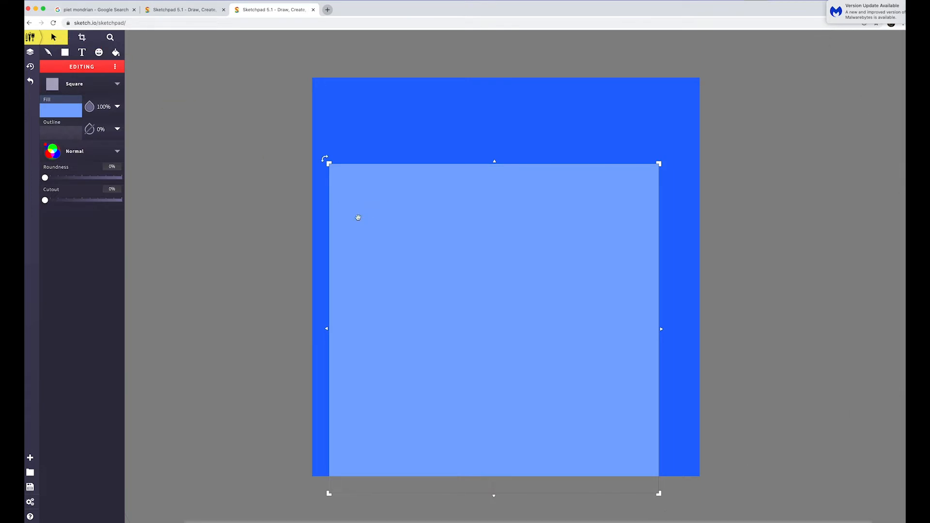
Step: Centre the light blue square on the canvas and stretch its sides outward to leave a narrow dark blue border
left_click_drag(375, 232, 382, 183)
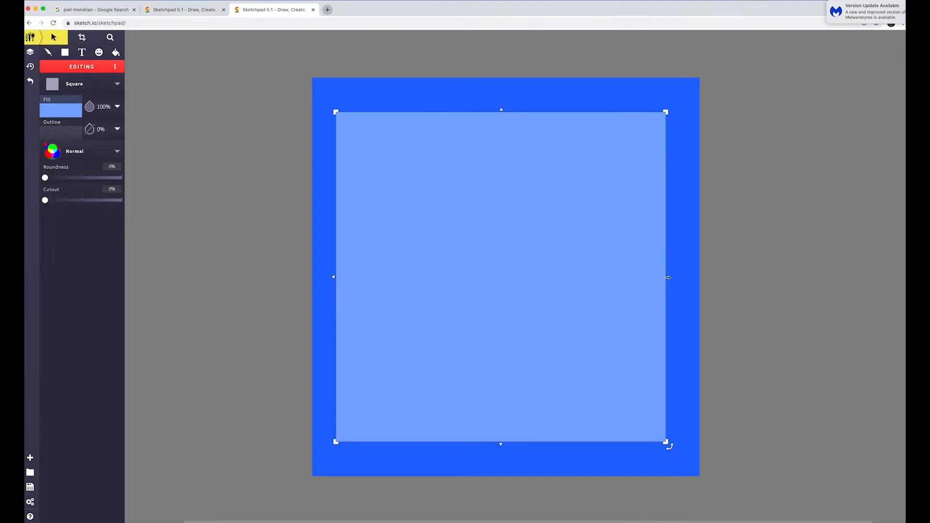
left_click_drag(668, 277, 682, 278)
left_click_drag(509, 112, 507, 98)
left_click_drag(333, 269, 331, 270)
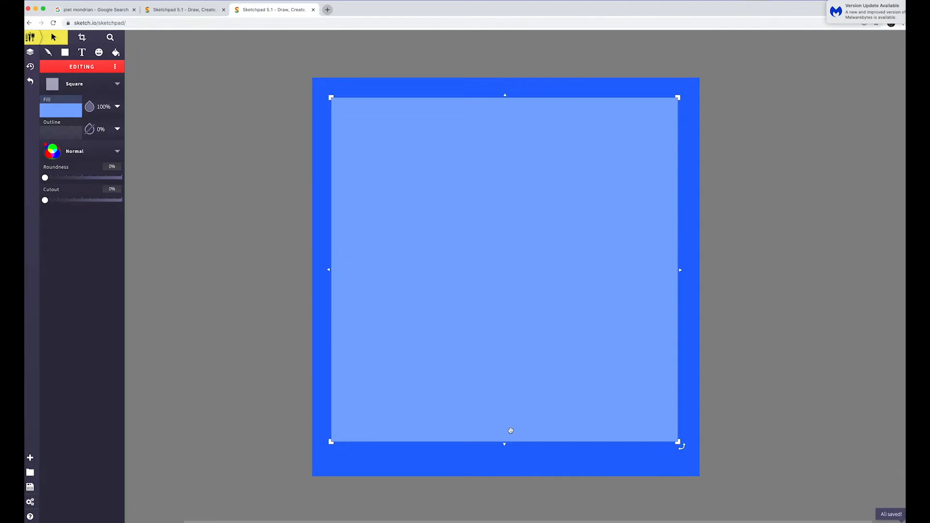
left_click_drag(505, 447, 506, 463)
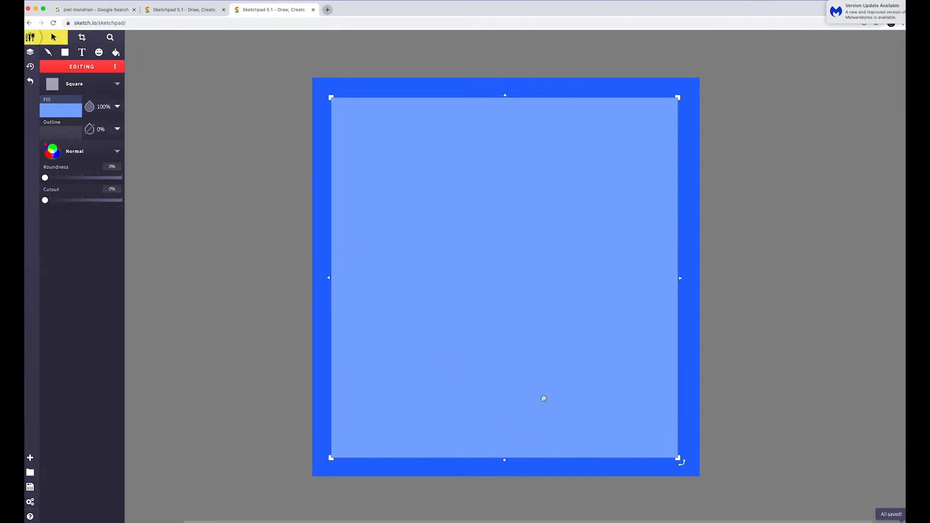
left_click_drag(541, 280, 538, 273)
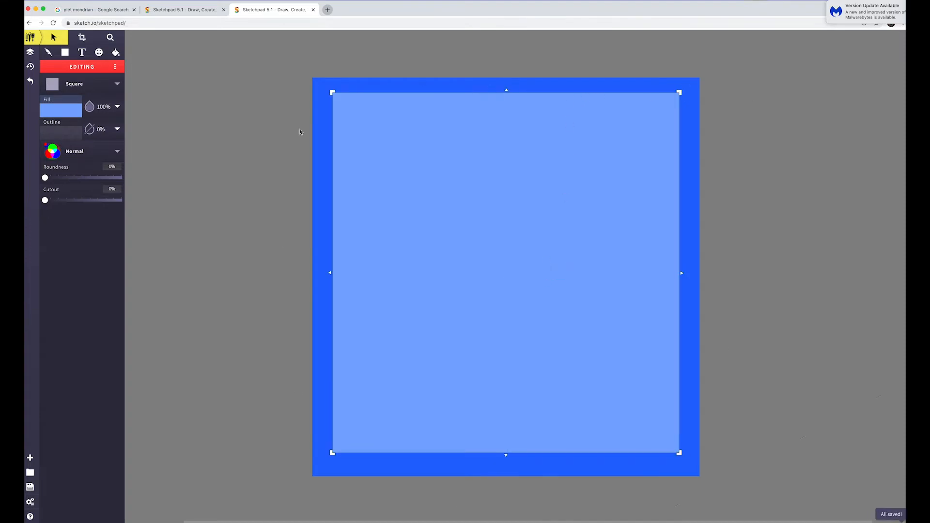
left_click(191, 61)
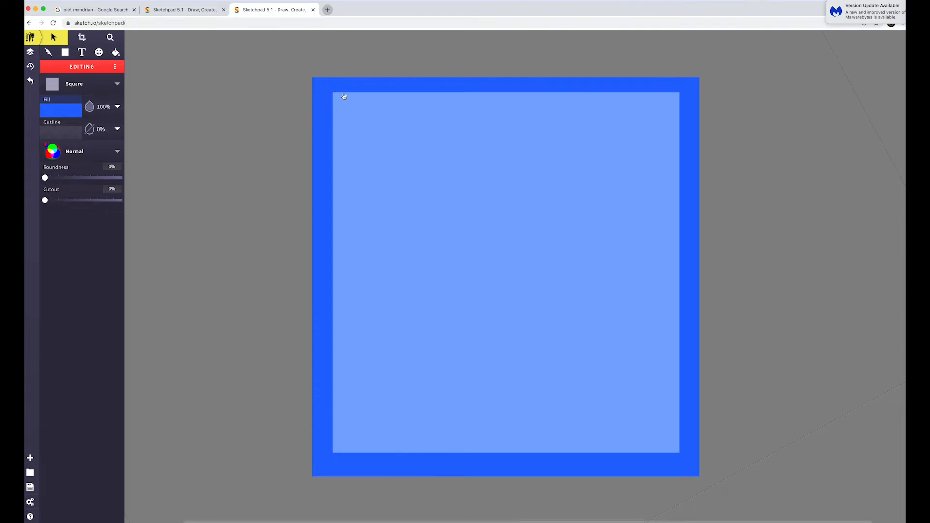
Step: Draw a smaller square with the dark blue 2469ff fill over the light blue square
left_click(66, 53)
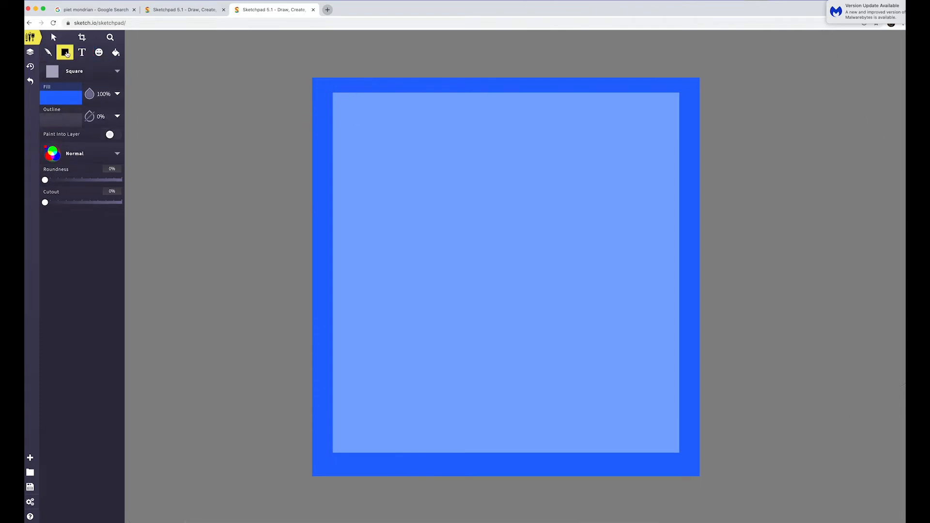
left_click(65, 99)
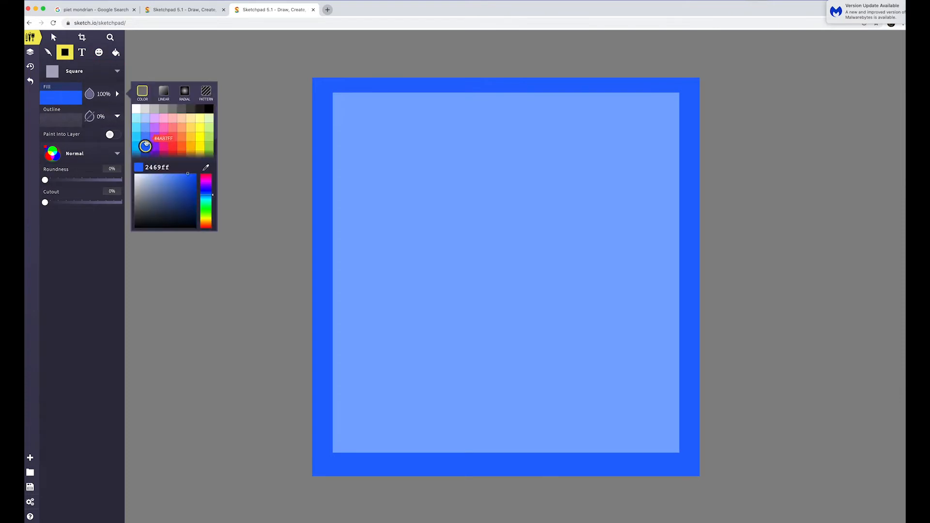
left_click(146, 144)
left_click(253, 82)
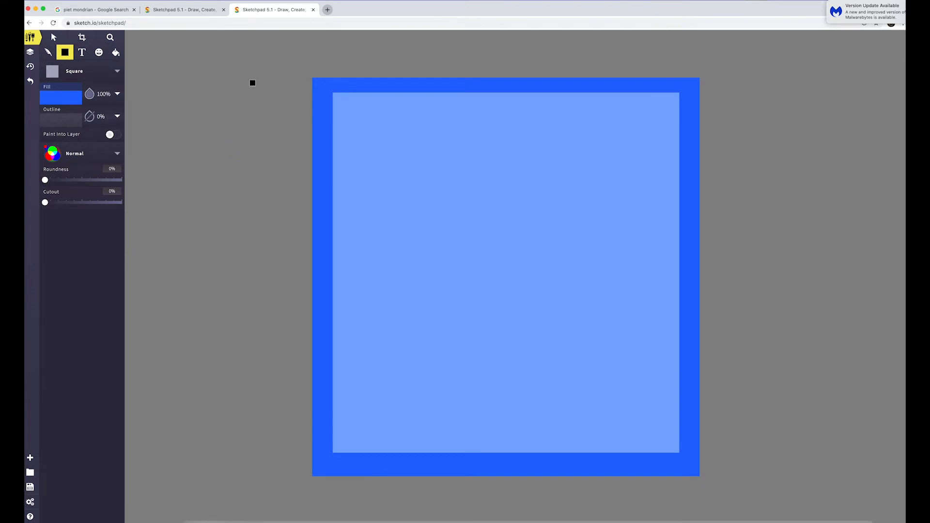
mouse_move(405, 160)
left_mouse_down()
mouse_move(484, 291)
mouse_move(490, 265)
left_mouse_up()
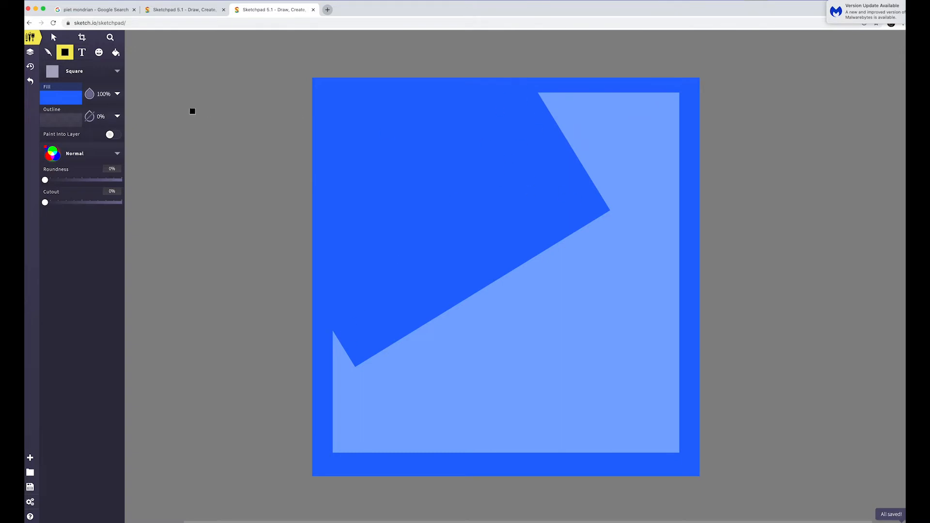
Step: Move the new dark blue square inside the light blue one, scale it down and rotate it upright
left_click(53, 37)
left_click_drag(461, 194, 560, 306)
left_click_drag(549, 73, 535, 131)
left_click_drag(525, 224, 544, 192)
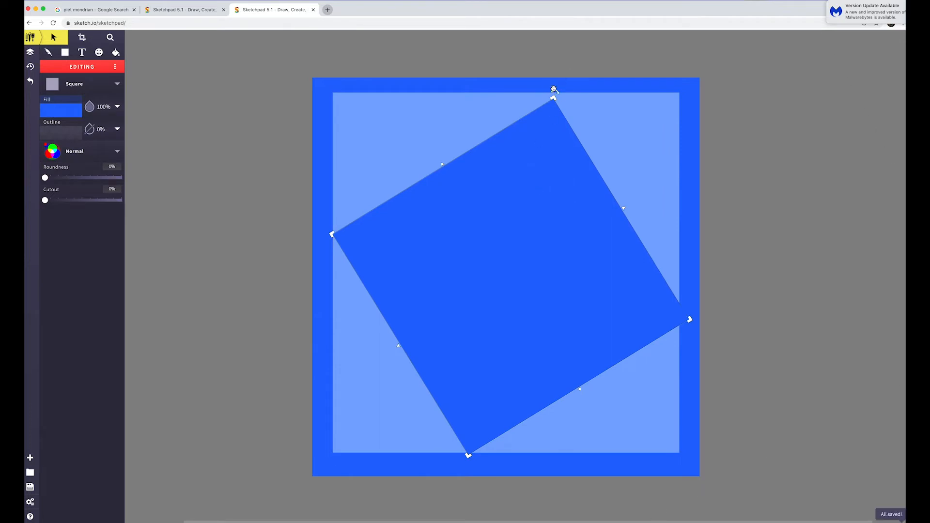
left_click_drag(553, 90, 605, 183)
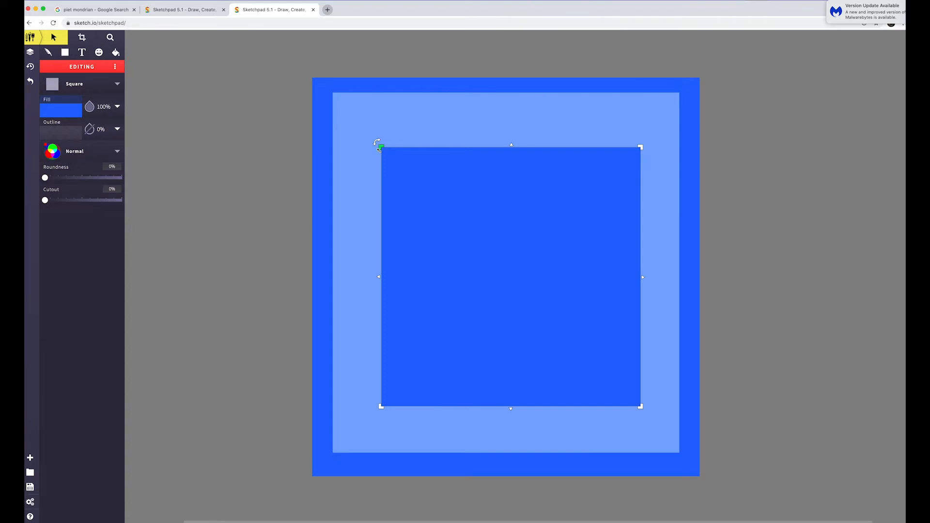
Step: Enlarge the inner dark blue square from two opposite corners and move it towards the middle of the light blue square
left_click_drag(381, 147, 349, 114)
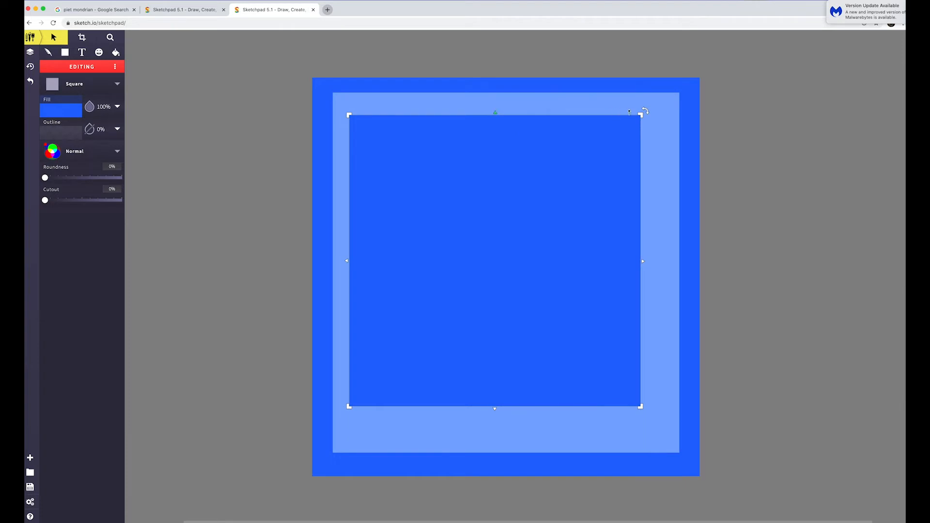
left_click_drag(641, 408, 659, 424)
left_click_drag(474, 245, 481, 249)
Step: Nudge the inner dark blue square in small increments to even out the light blue border around it
key("Right")
key("Right")
key("Right")
key("Right")
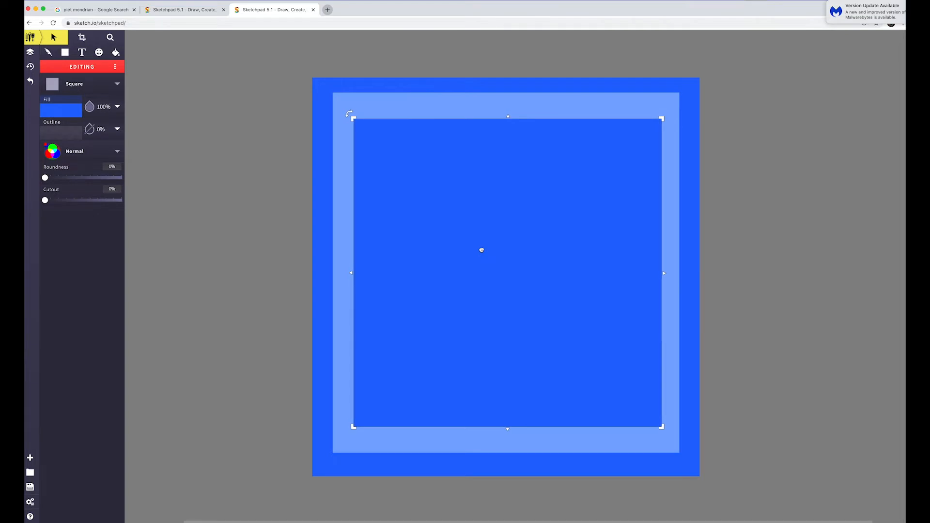
key("Right")
key("Down")
key("Down")
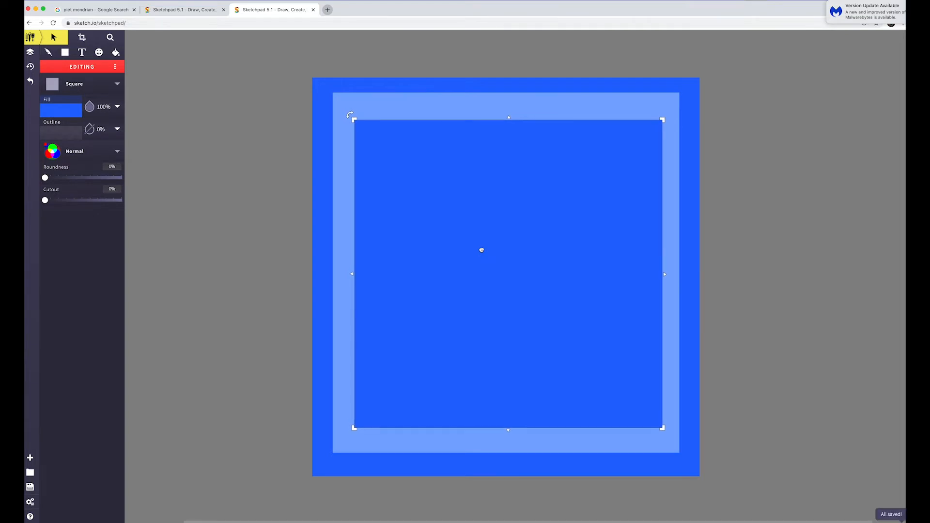
key("Down")
key("Down")
key("Left")
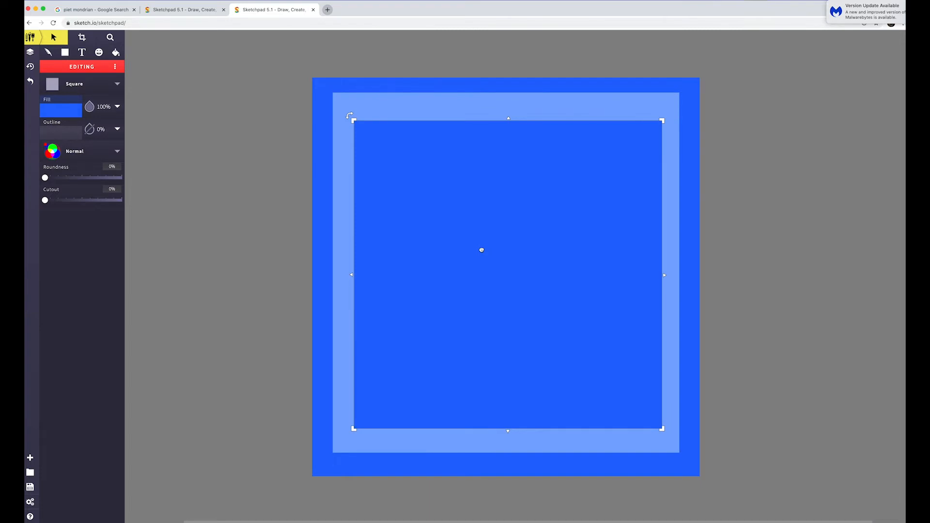
key("Up")
key("Up")
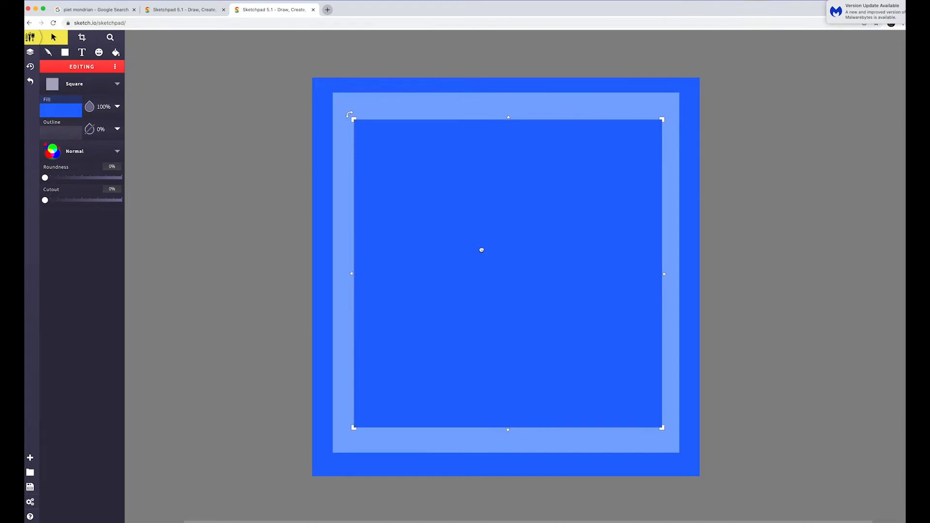
key("Up")
key("Down")
Step: Shift the inner dark blue square slightly left and fine-tune its vertical position within the light blue square
left_click_drag(468, 228, 467, 231)
key("Up")
key("Up")
key("Up")
key("Up")
key("Up")
key("Up")
key("Up")
key("Up")
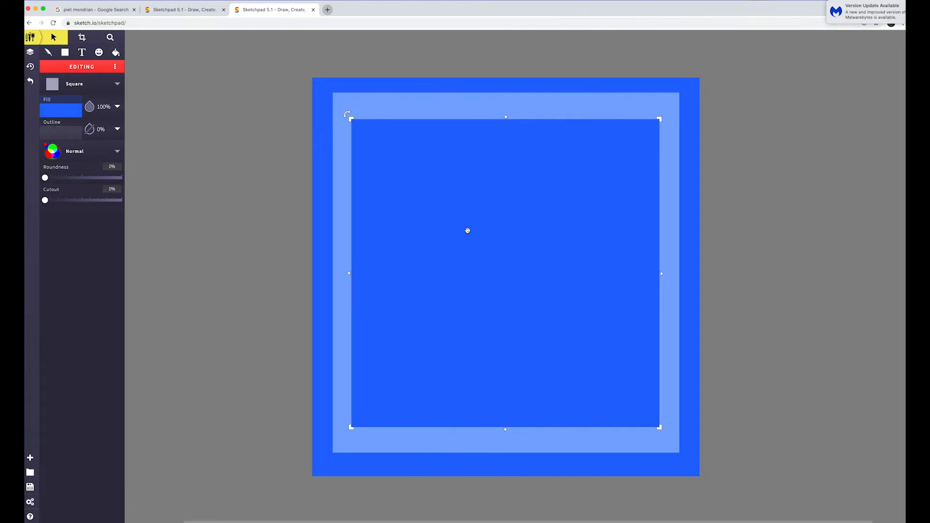
scroll(305, 97, "right", 1)
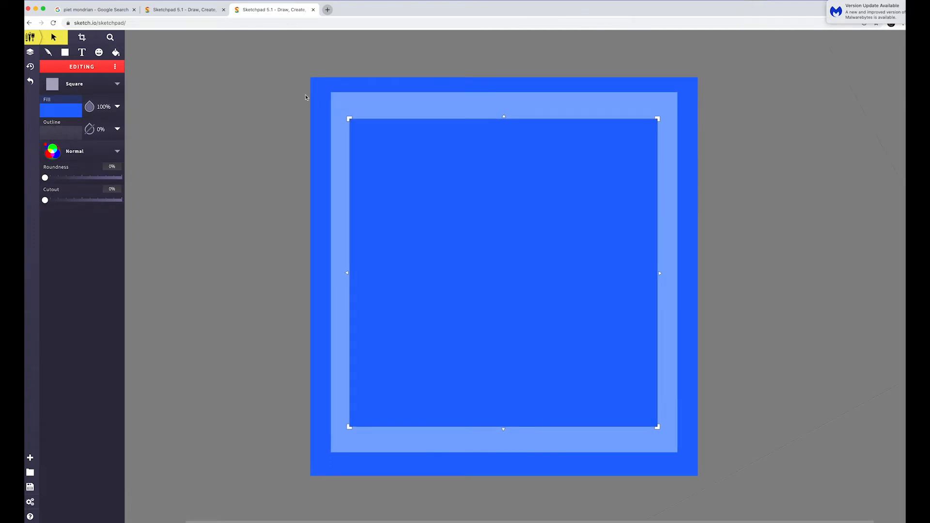
left_click(433, 111)
left_click(398, 194)
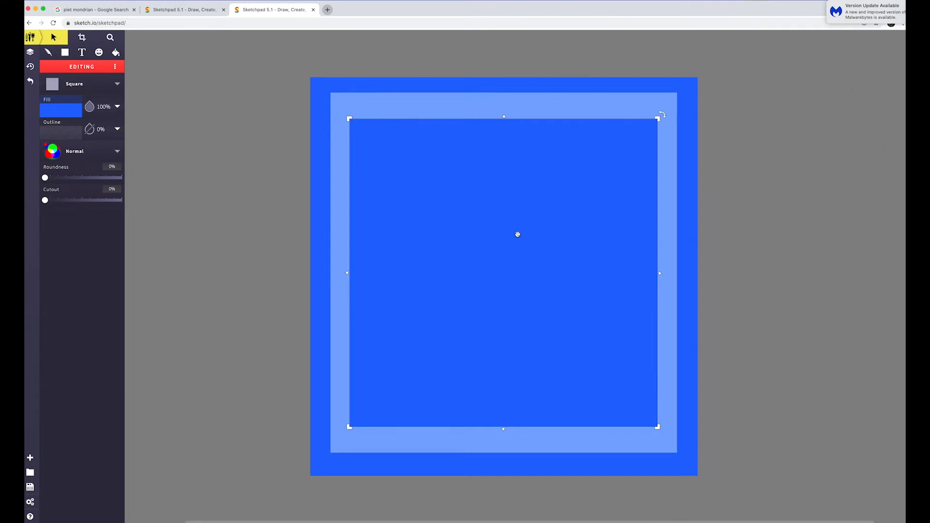
key("Escape")
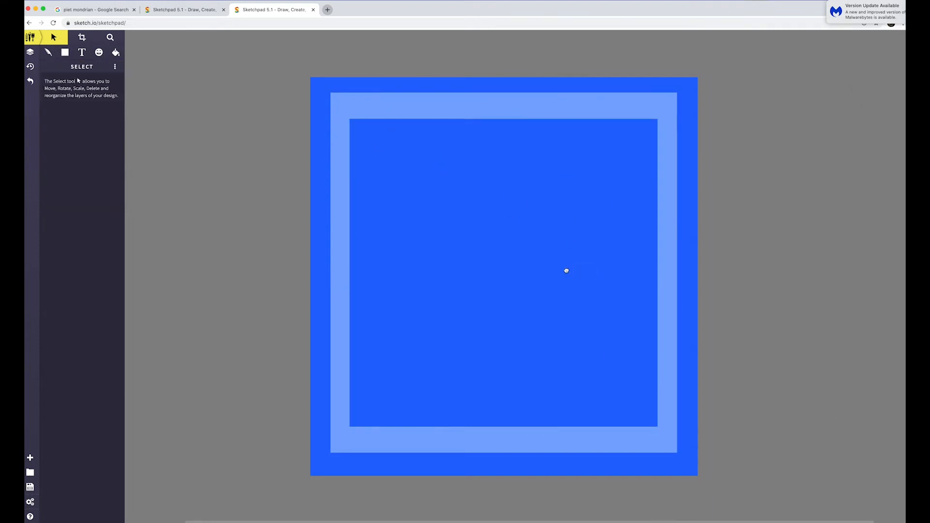
left_click(566, 271)
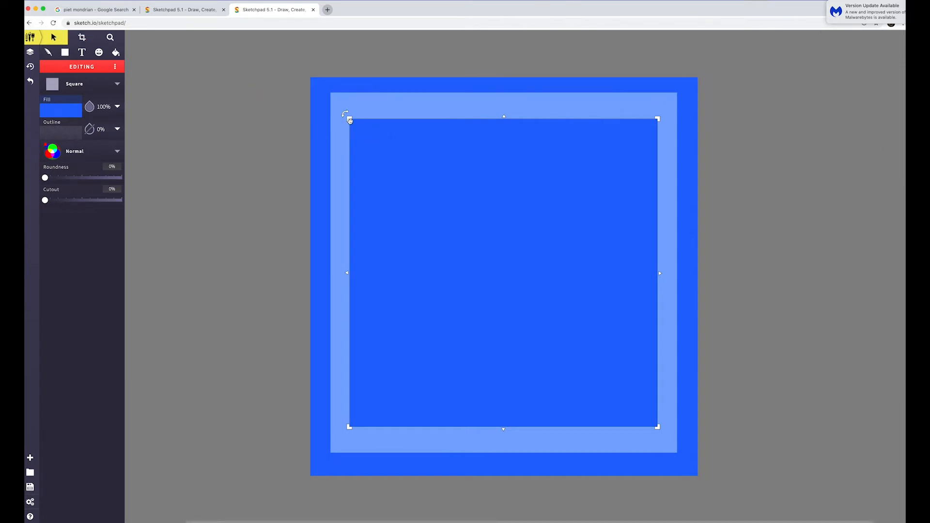
left_click(52, 38)
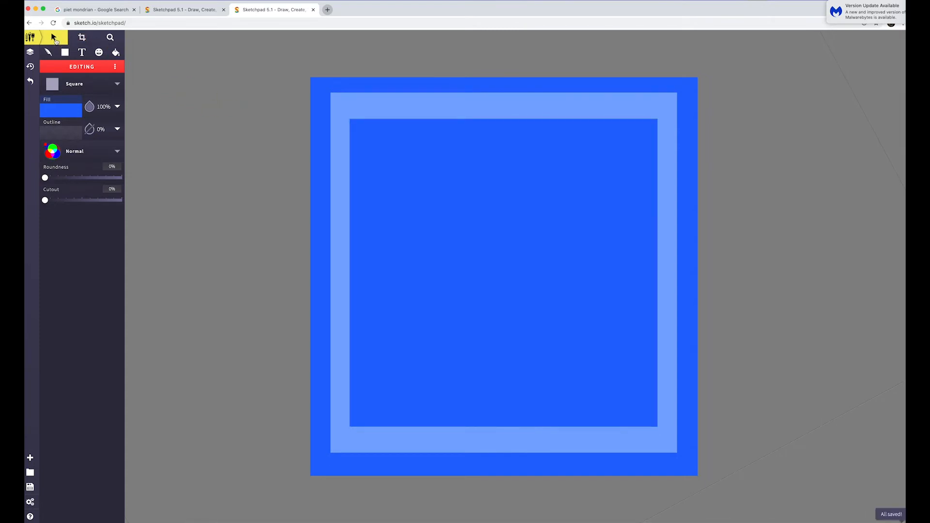
Step: Draw a new tilted square over the inner dark blue square and give it the light blue 7baaff fill
left_click(68, 56)
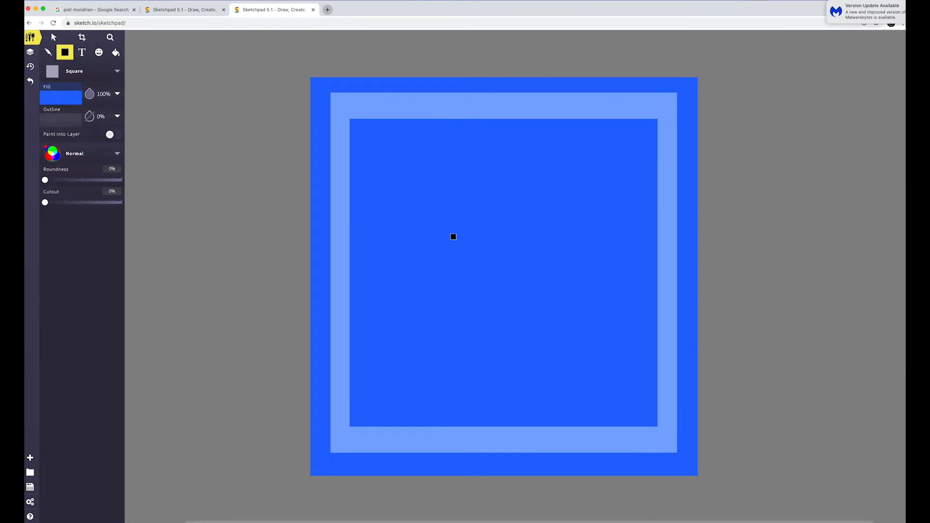
left_click_drag(454, 237, 465, 277)
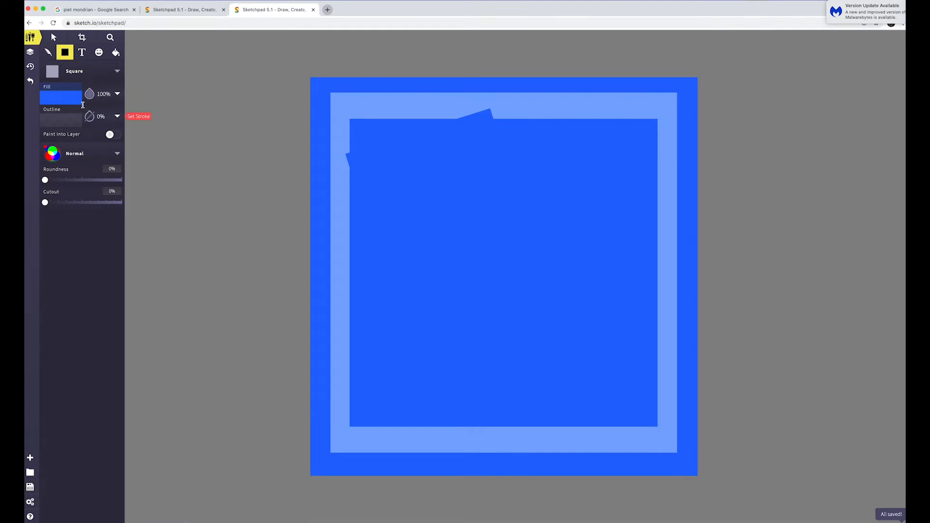
left_click(67, 100)
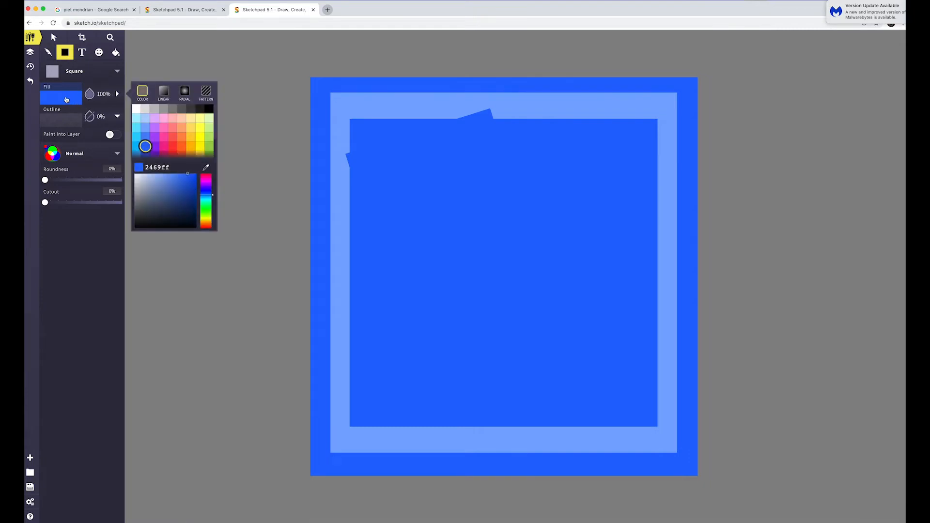
left_click(146, 128)
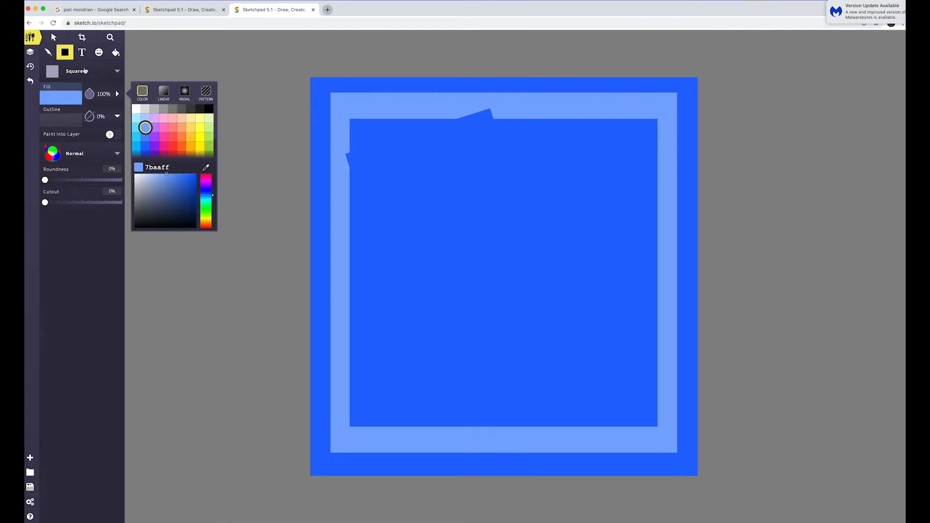
left_click(56, 37)
left_click(479, 214)
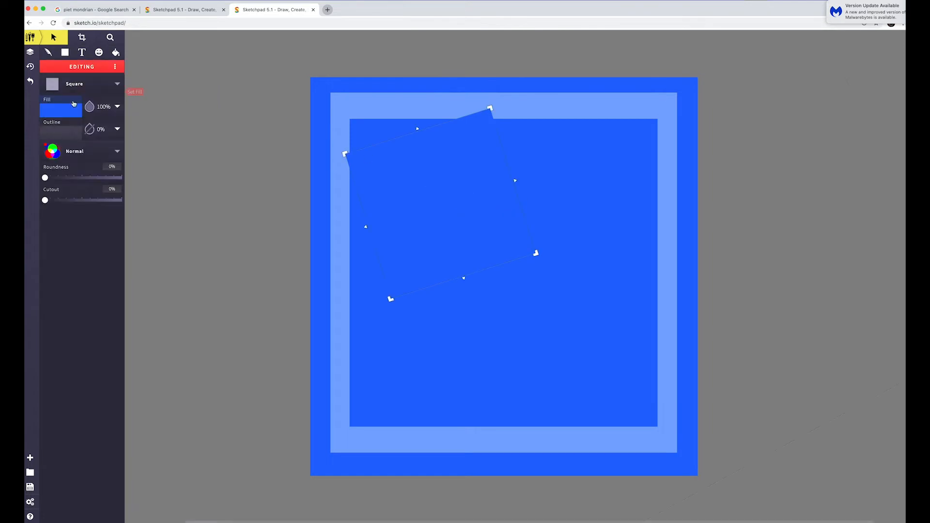
left_click(70, 111)
left_click(145, 140)
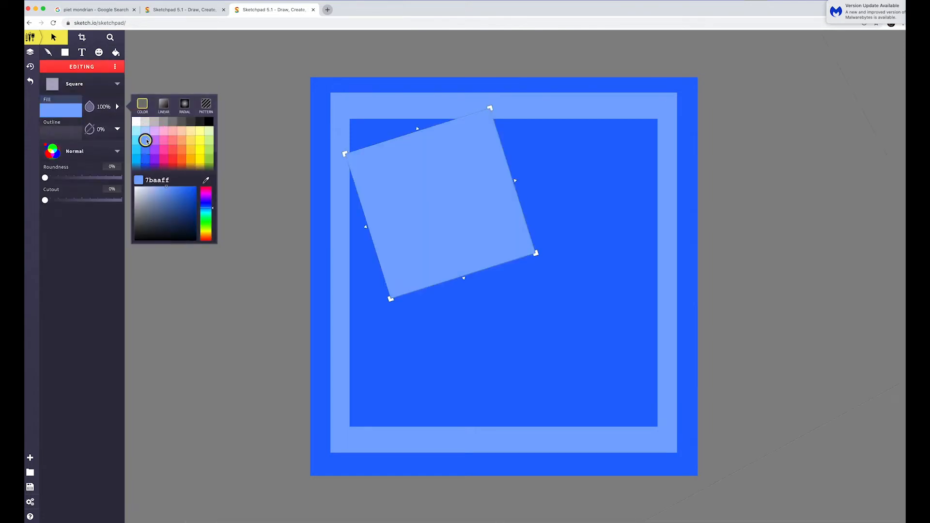
Step: Move the new light blue square inside the inner dark blue square, rotate it upright and enlarge it
left_click_drag(446, 161, 509, 222)
left_click_drag(544, 172, 575, 129)
left_click_drag(444, 364, 427, 395)
left_click_drag(536, 227, 536, 224)
left_click_drag(576, 129, 612, 158)
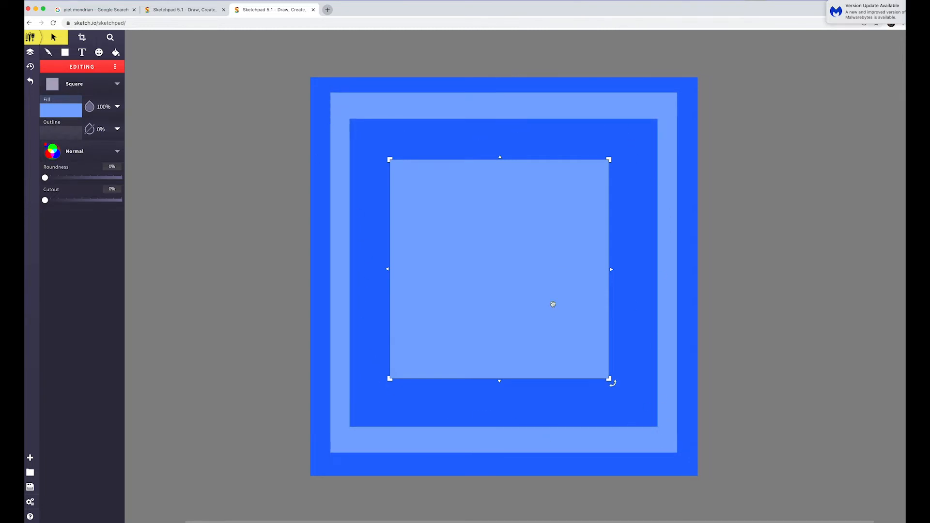
Step: Enlarge the innermost light blue square from its corners and centre it, leaving a narrow dark blue border
left_click_drag(609, 158, 638, 130)
left_click_drag(579, 172, 556, 183)
left_click_drag(621, 391, 634, 406)
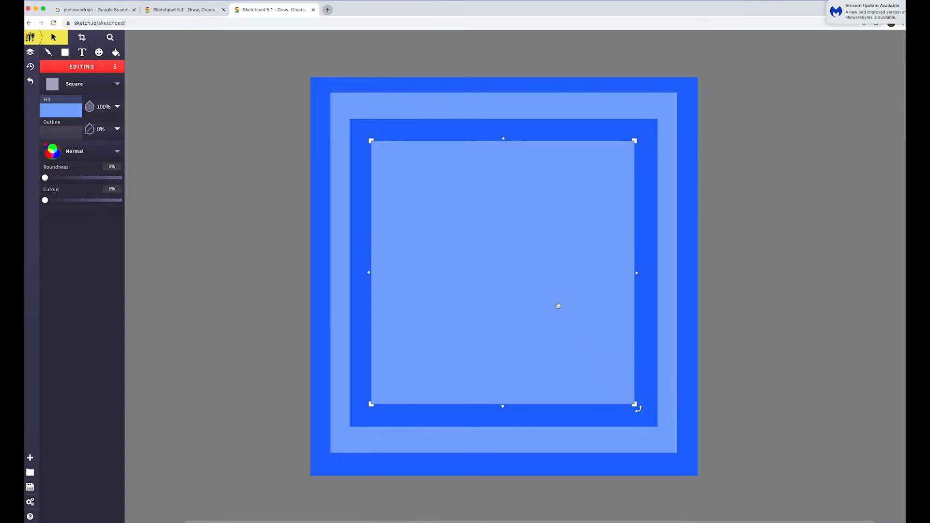
left_click_drag(558, 308, 555, 303)
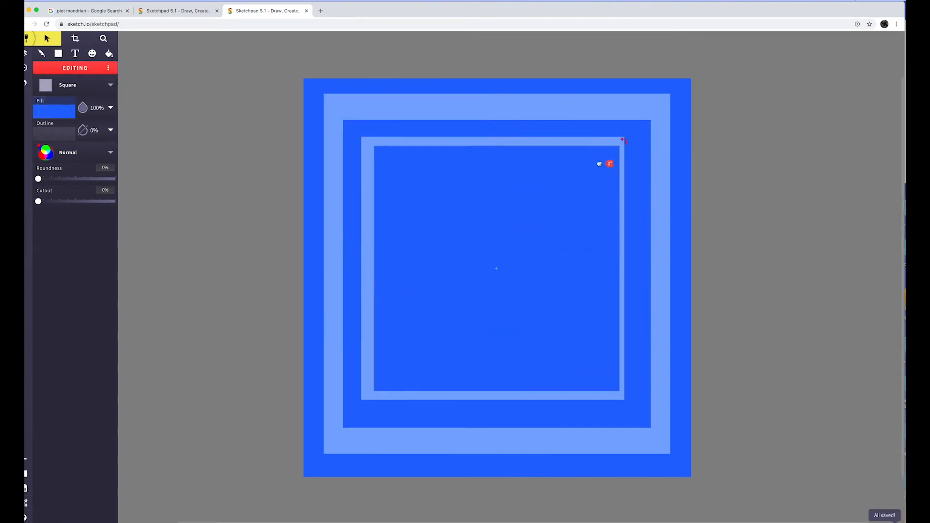
Step: Add progressively smaller upright squares in alternating dark and light blue, nested down to the centre of the artwork
left_click_drag(602, 162, 381, 161)
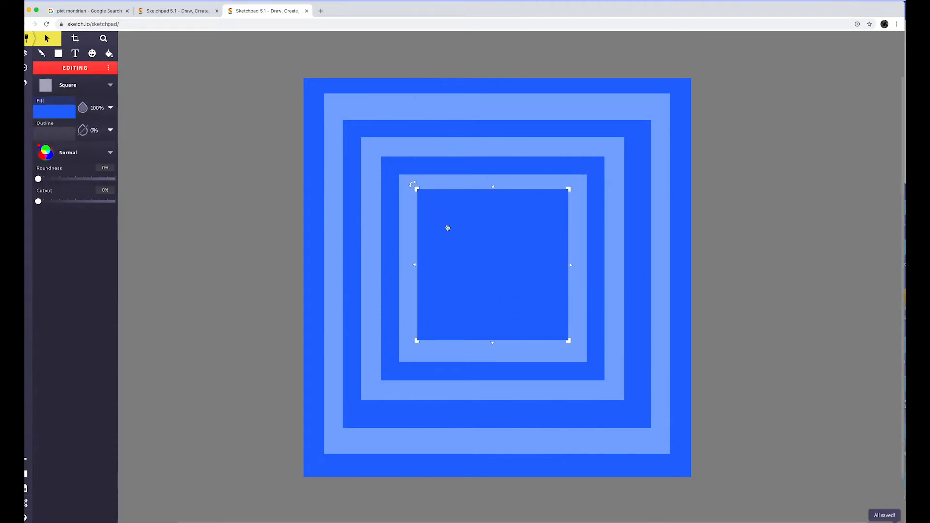
left_click(59, 98)
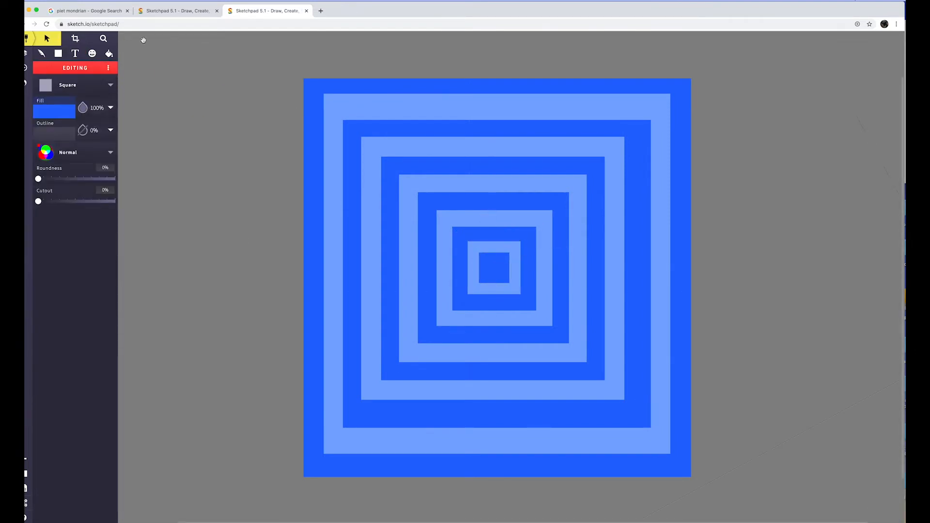
left_click(58, 52)
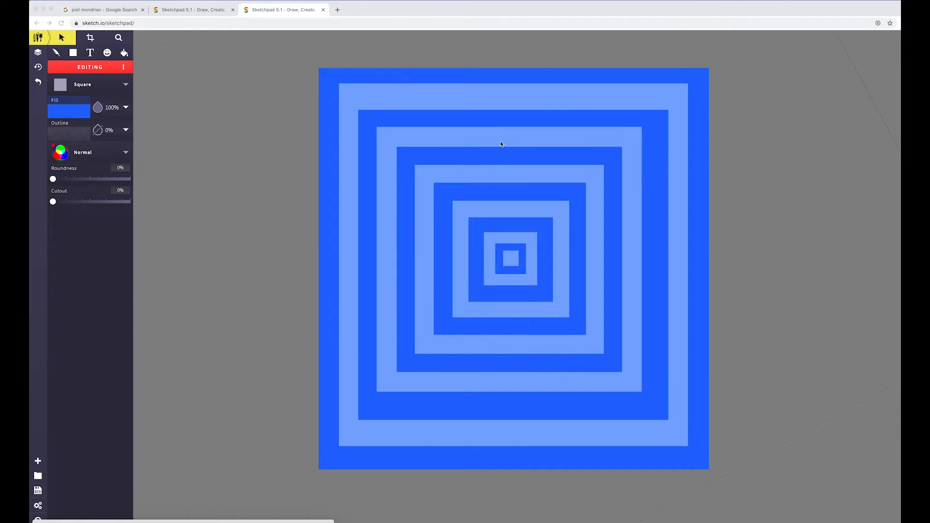
scroll(425, 190, "down", 1)
scroll(435, 198, "up", 1)
scroll(436, 199, "up", 1)
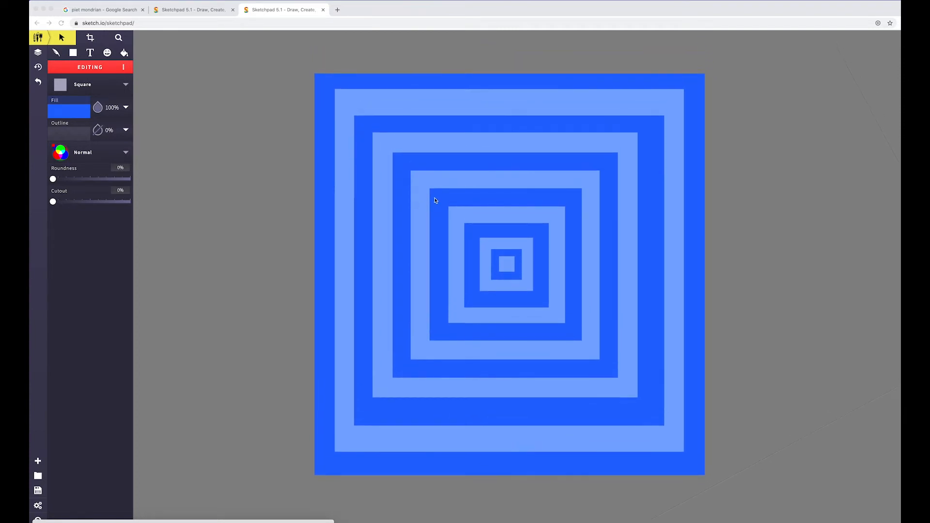
scroll(182, 353, "right", 1)
scroll(517, 294, "up", 1)
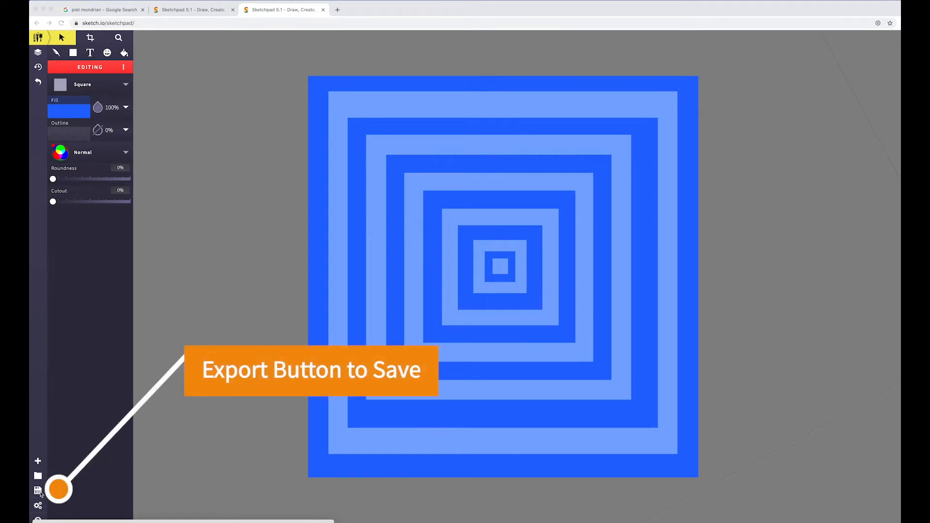
Step: Export the artwork as a JPEG and open the downloaded image in its own window over the canvas
left_click(41, 494)
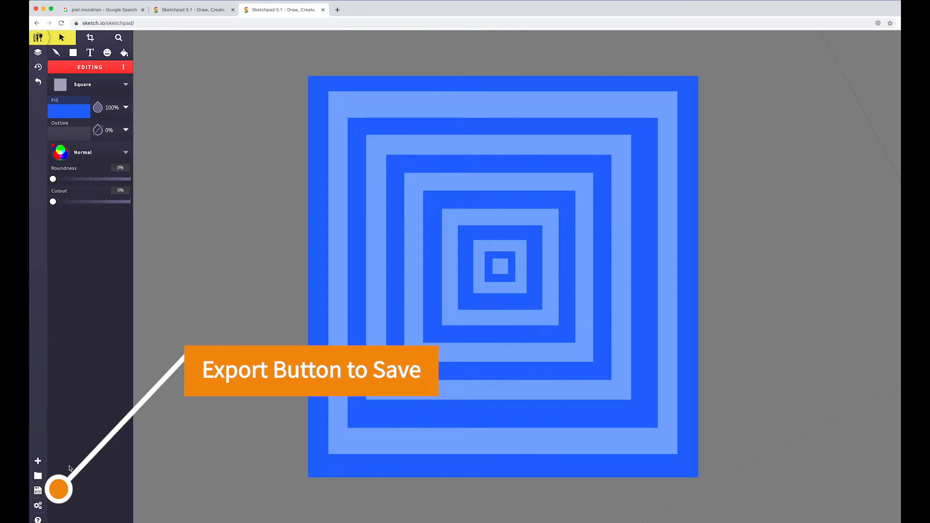
left_click(38, 492)
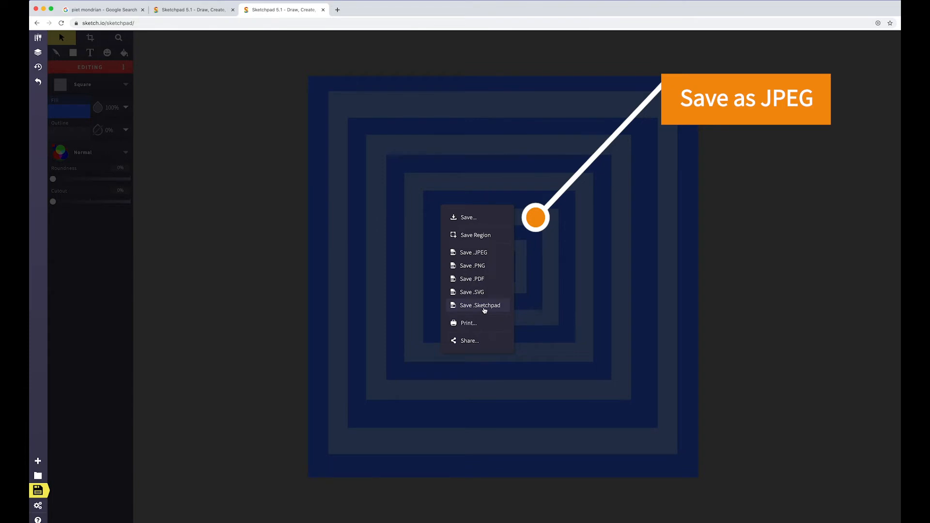
left_click(484, 255)
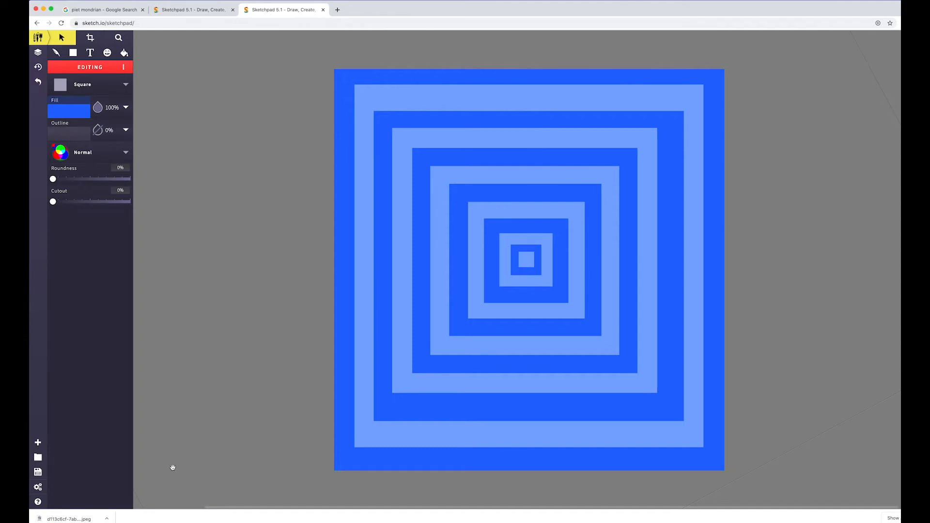
left_click(74, 519)
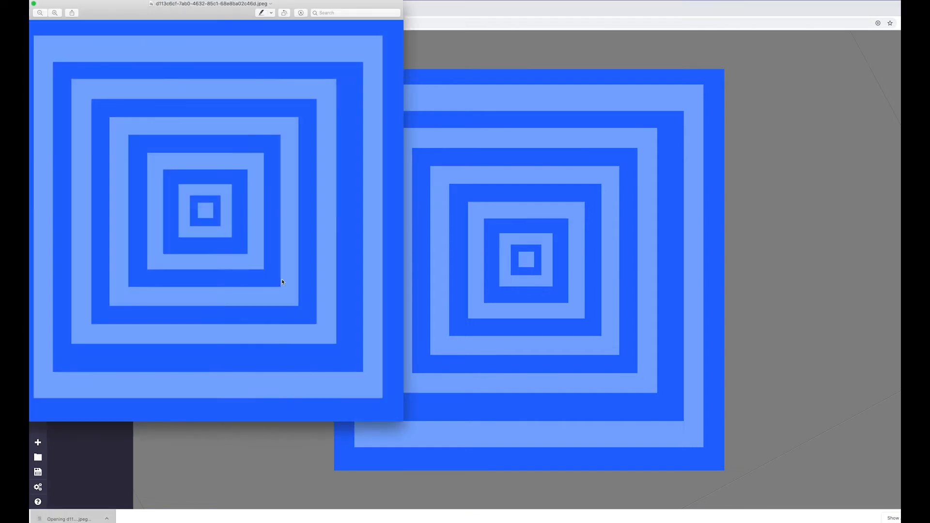
mouse_move(225, 3)
left_mouse_down()
mouse_move(228, 19)
mouse_move(586, 96)
mouse_move(553, 65)
left_mouse_up()
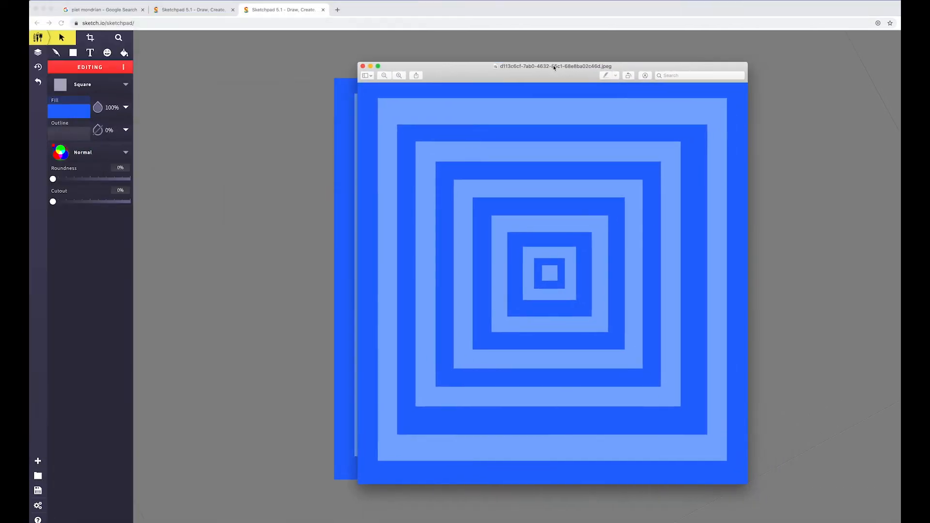
Step: Rename the JPEG with the teacher's name followed by "Digital shape 1" and move it from Downloads to Desktop — iCloud
left_click(615, 67)
left_click_drag(566, 83, 665, 82)
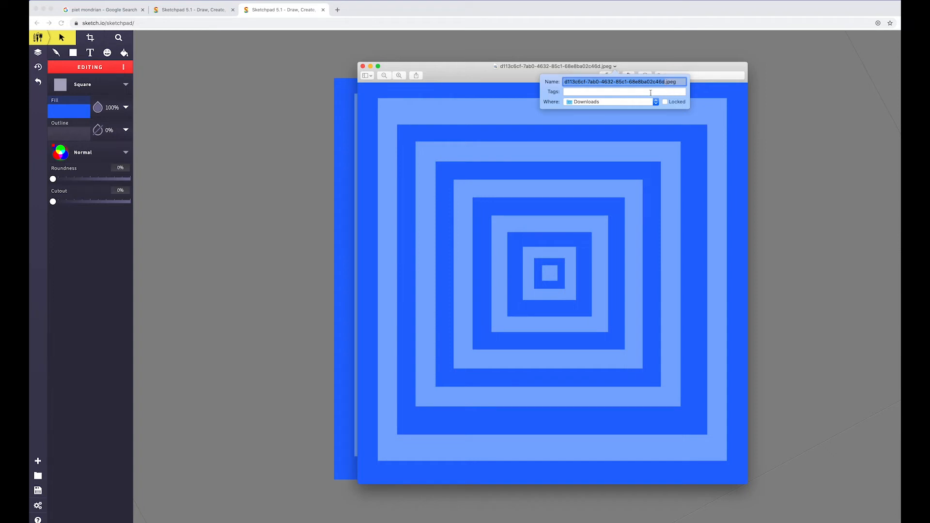
type("Ms. T")
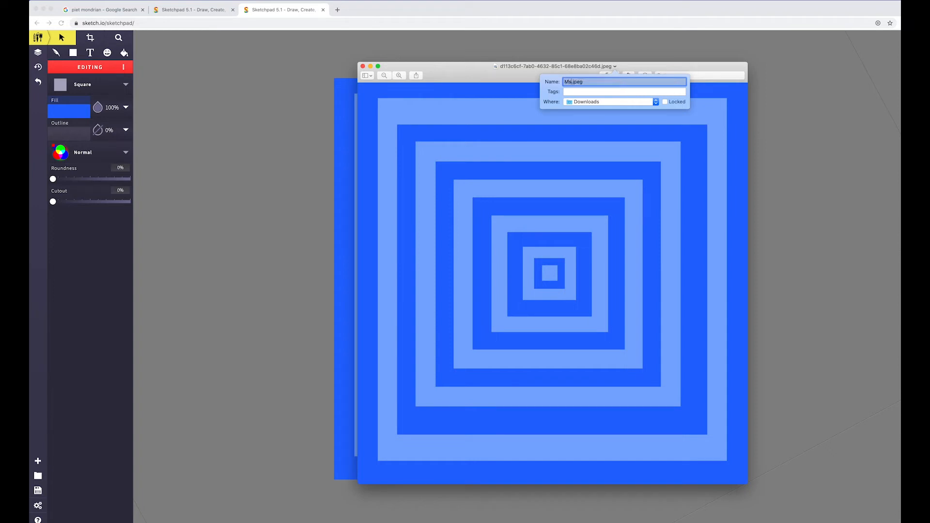
type("rautz Digital shape 1")
left_click(649, 103)
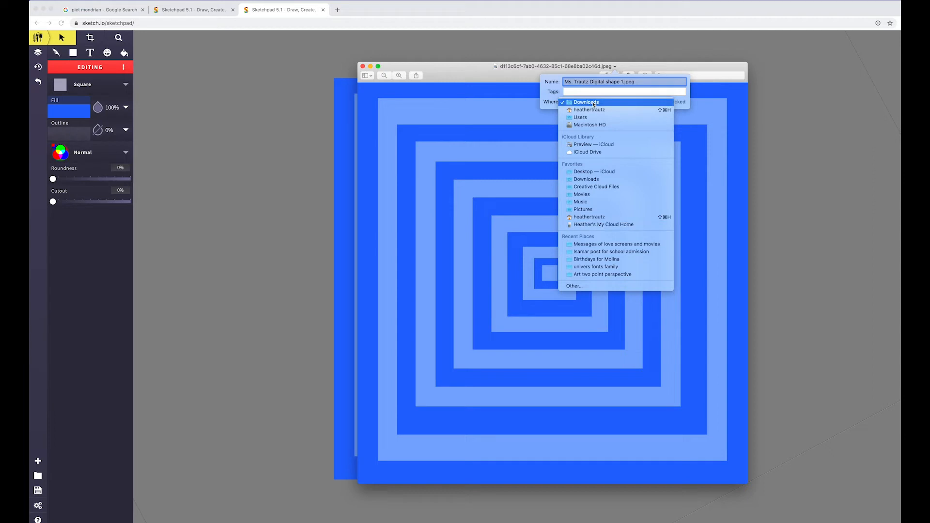
left_click(593, 172)
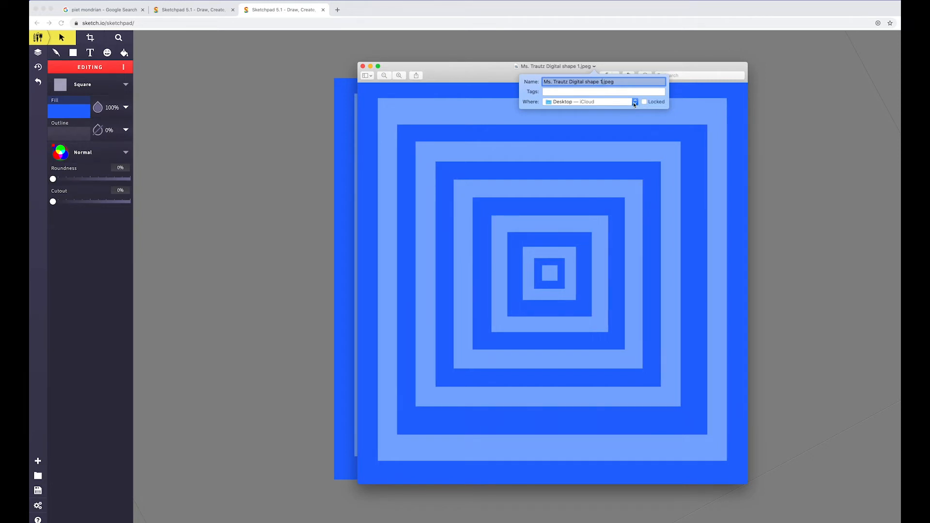
left_click(680, 125)
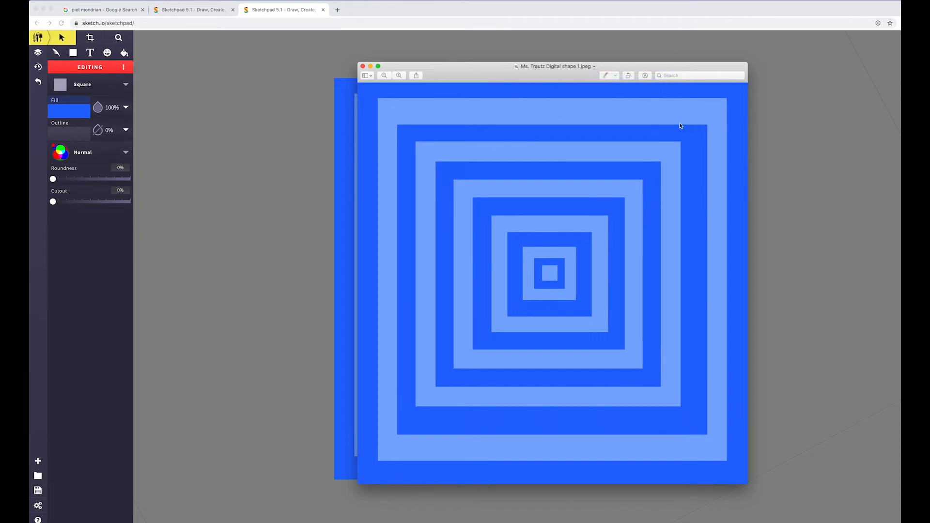
Step: Move the exported image preview window aside and close it to return to the artwork on the canvas
left_click_drag(469, 68, 520, 64)
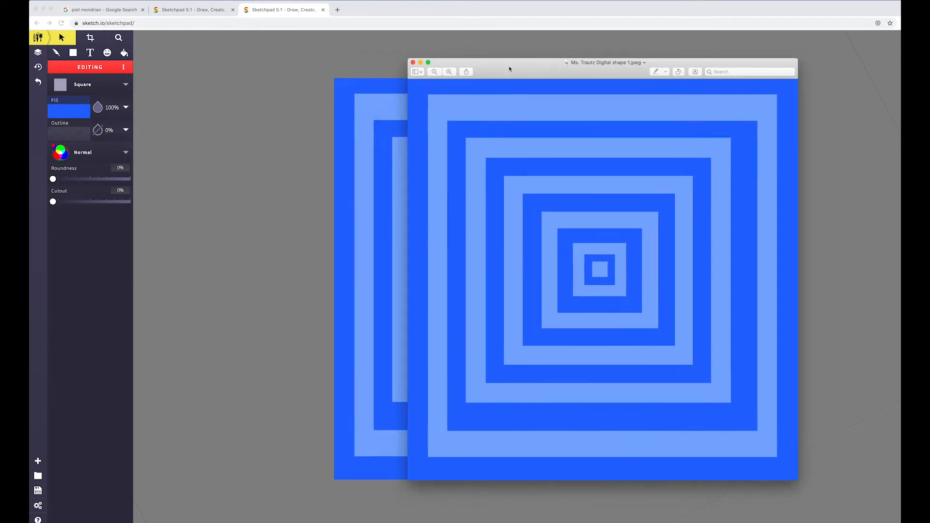
left_click(413, 63)
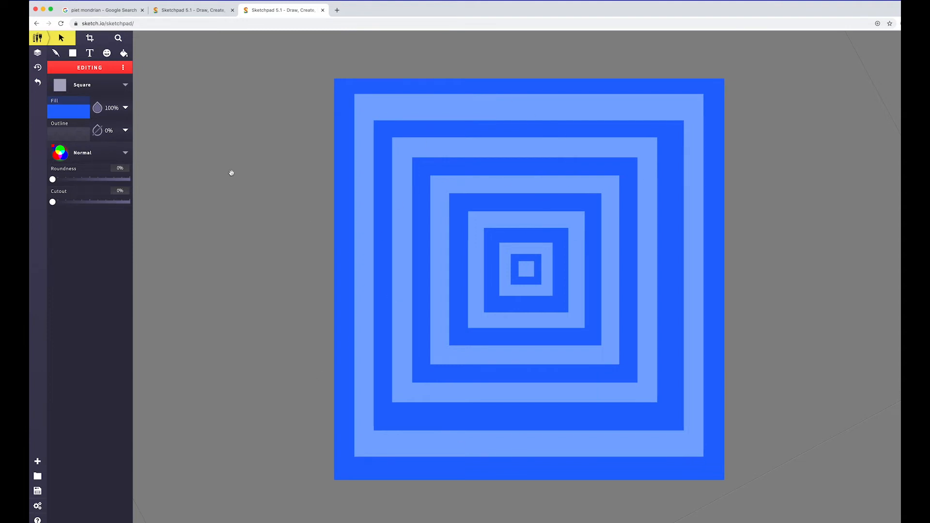
scroll(181, 133, "right", 1)
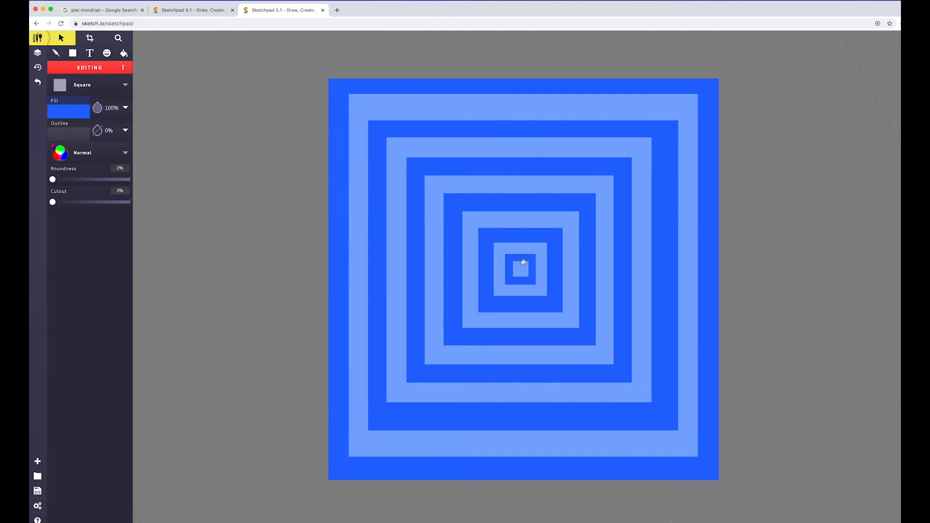
Step: Delete the outermost light blue square from the artwork
left_click(251, 163)
left_click(476, 224)
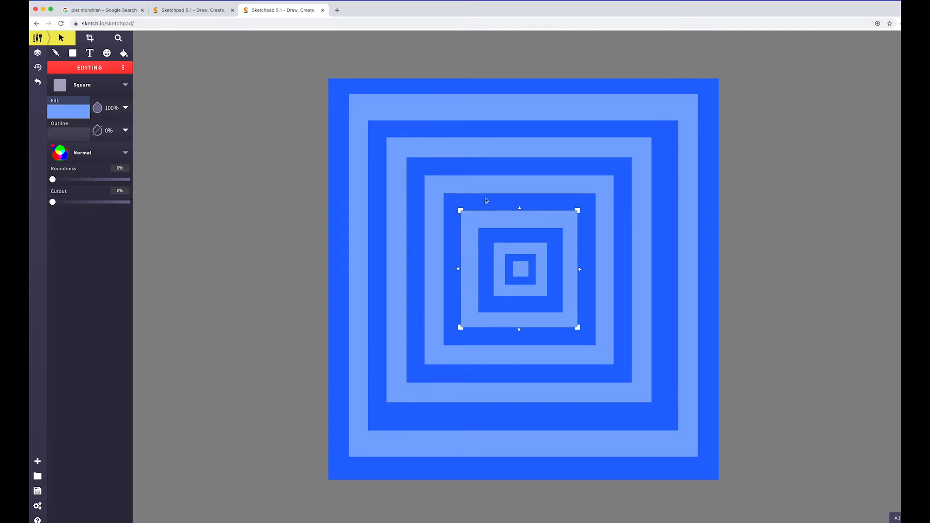
left_click(483, 199)
left_click(487, 190)
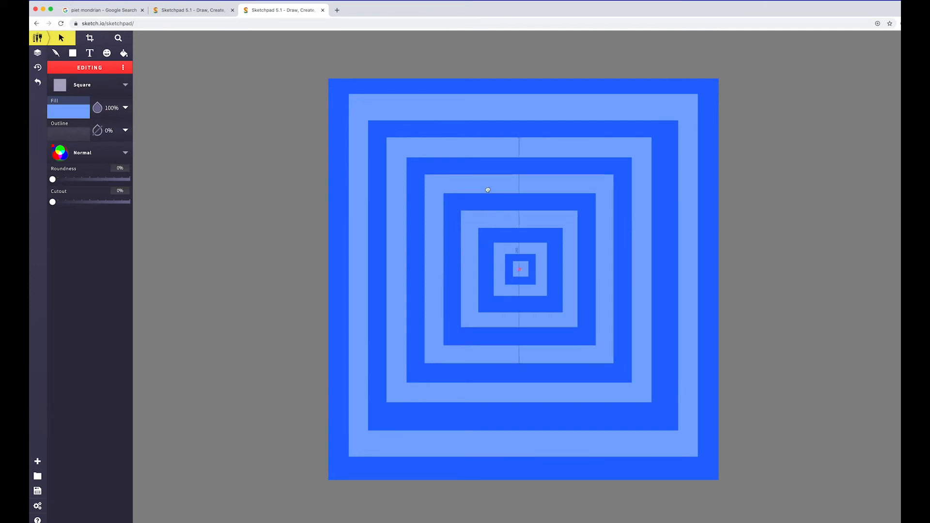
left_click(448, 161)
mouse_move(403, 126)
left_mouse_down()
mouse_move(430, 150)
mouse_move(305, 158)
mouse_move(345, 156)
mouse_move(388, 121)
left_mouse_up()
key("Delete")
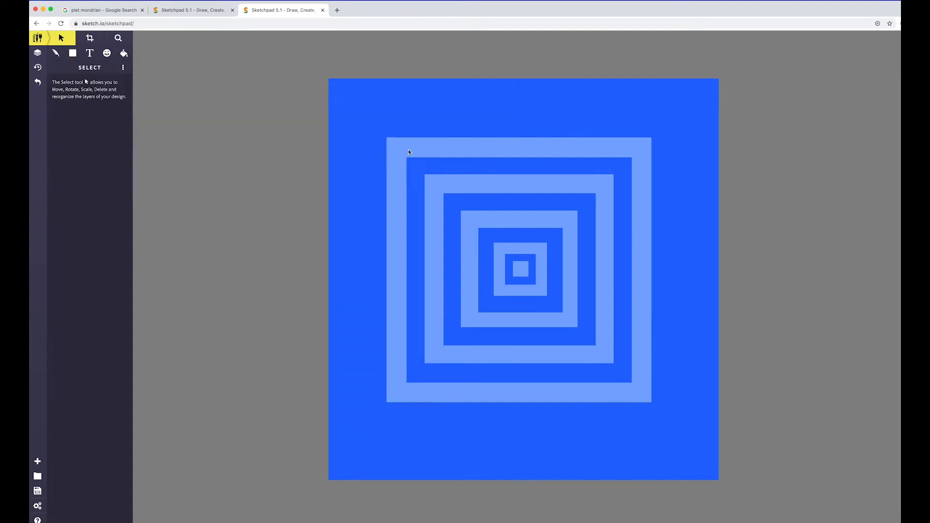
Step: Delete the remaining light blue squares one by one, working inward to the centre of the artwork
left_click(409, 153)
key("Delete")
left_click(434, 180)
key("Delete")
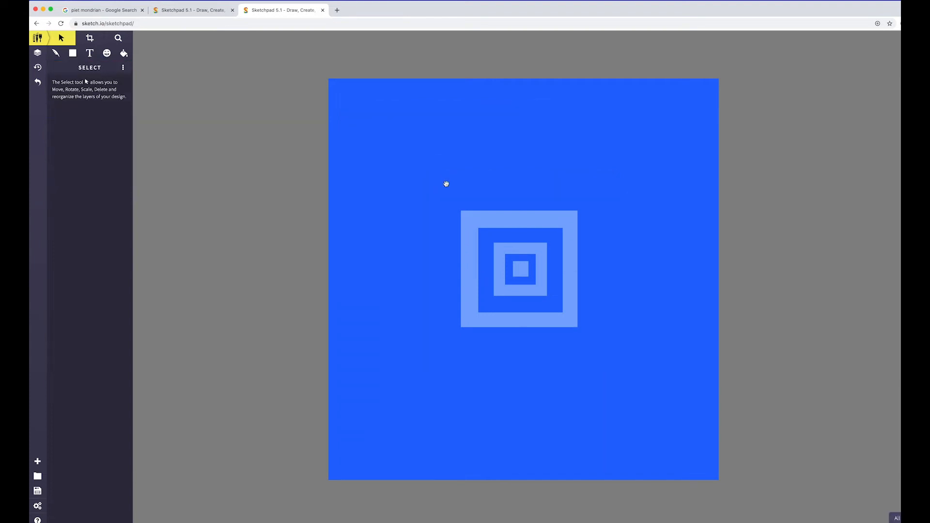
left_click(467, 218)
key("Delete")
left_click(495, 259)
key("Delete")
left_click(518, 267)
key("Delete")
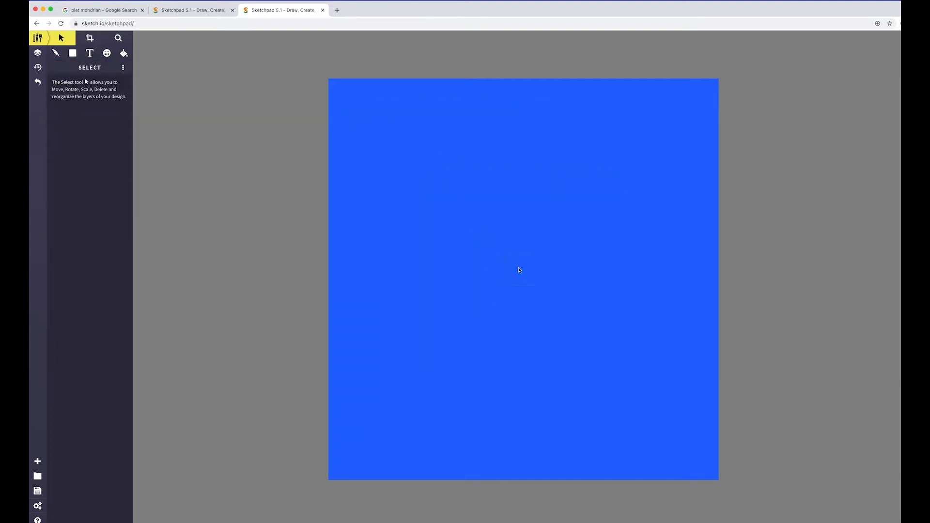
Step: Delete the nested dark blue squares stacked around the middle of the dark blue background
left_click(504, 206)
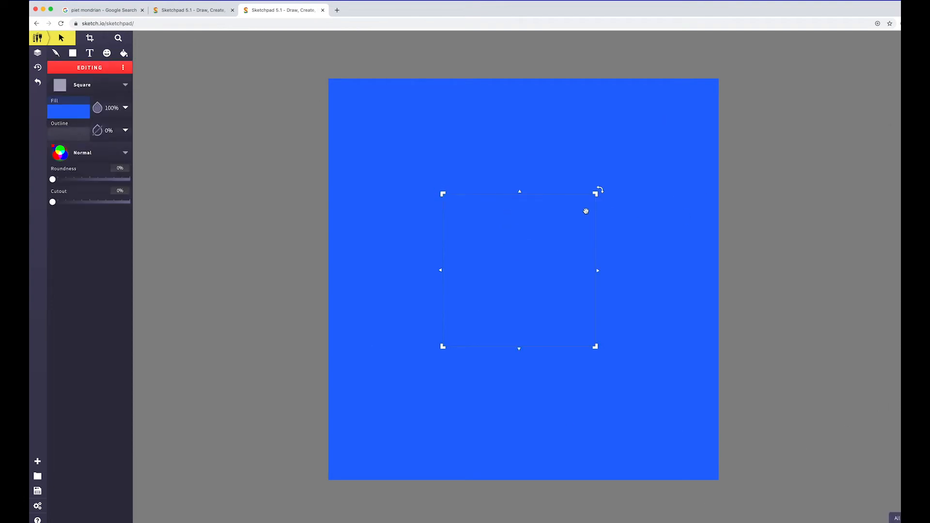
key("Delete")
left_click(490, 217)
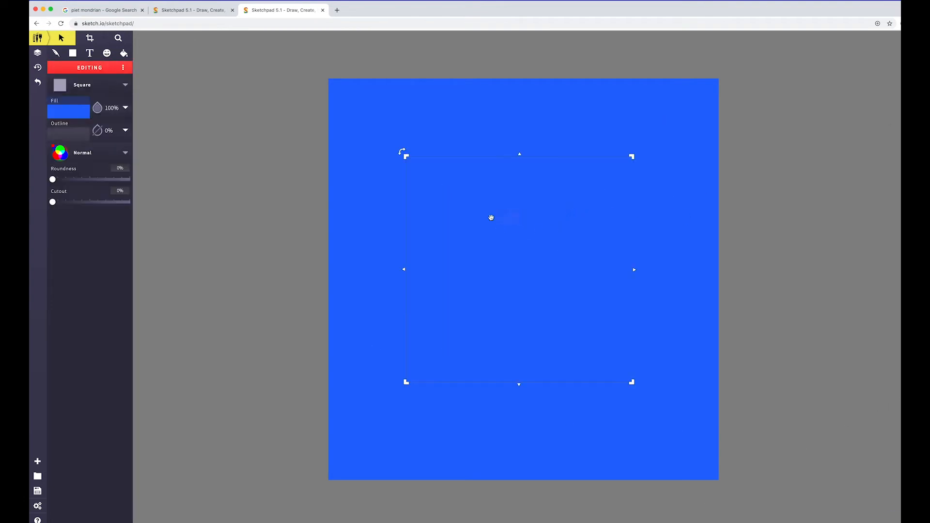
key("Delete")
left_click(502, 216)
key("Delete")
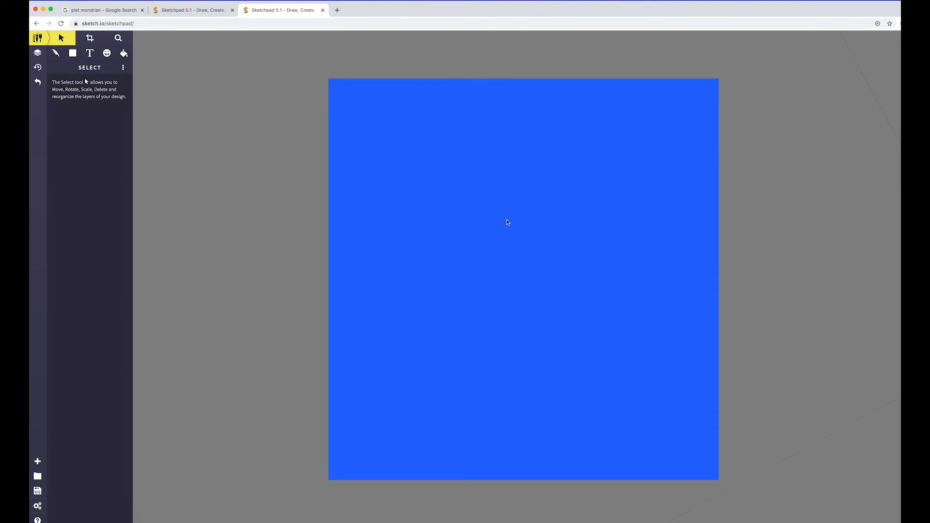
left_click(519, 231)
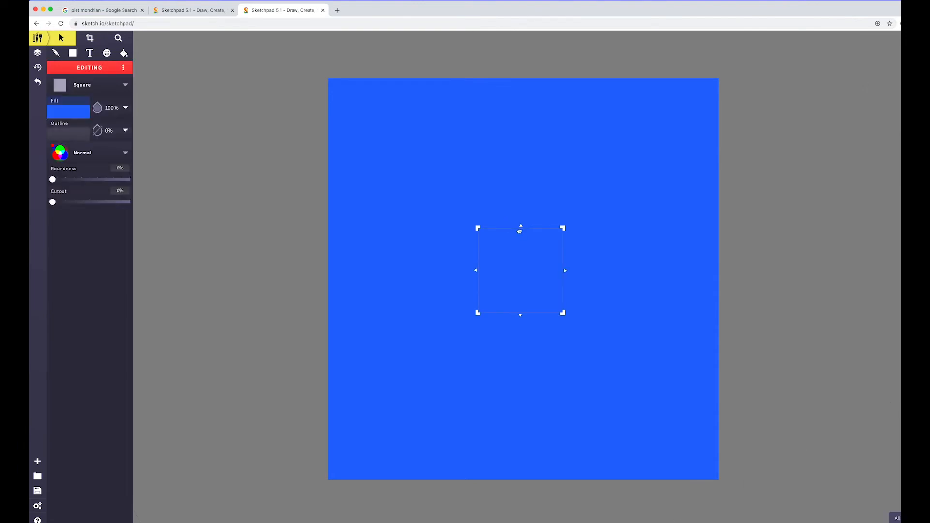
key("Delete")
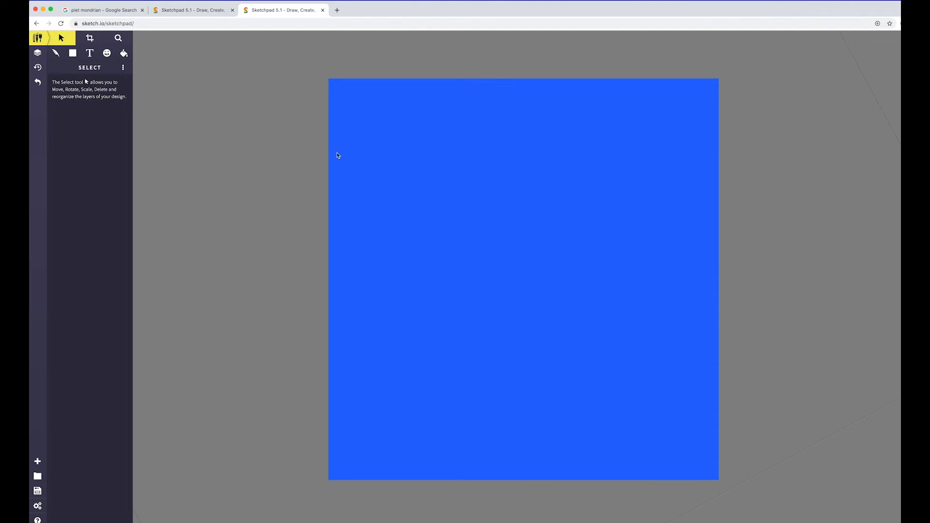
left_click(73, 53)
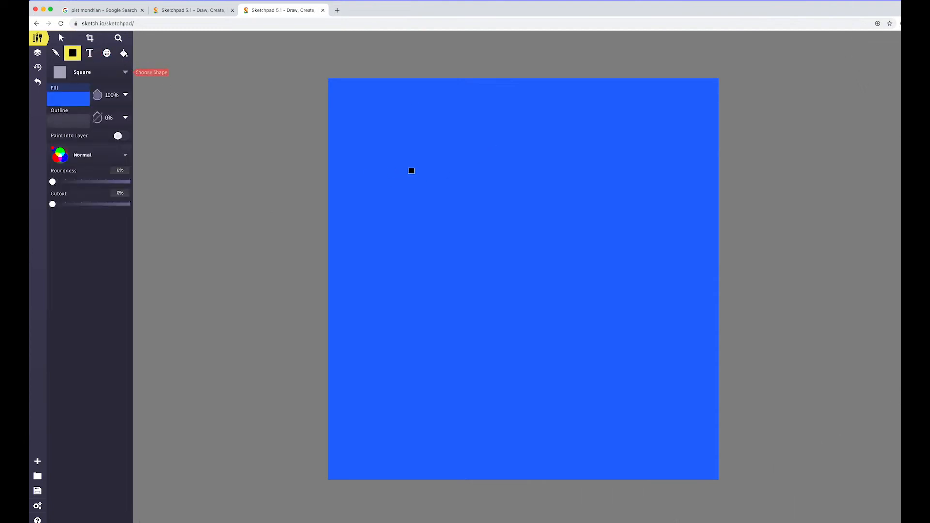
left_click(81, 96)
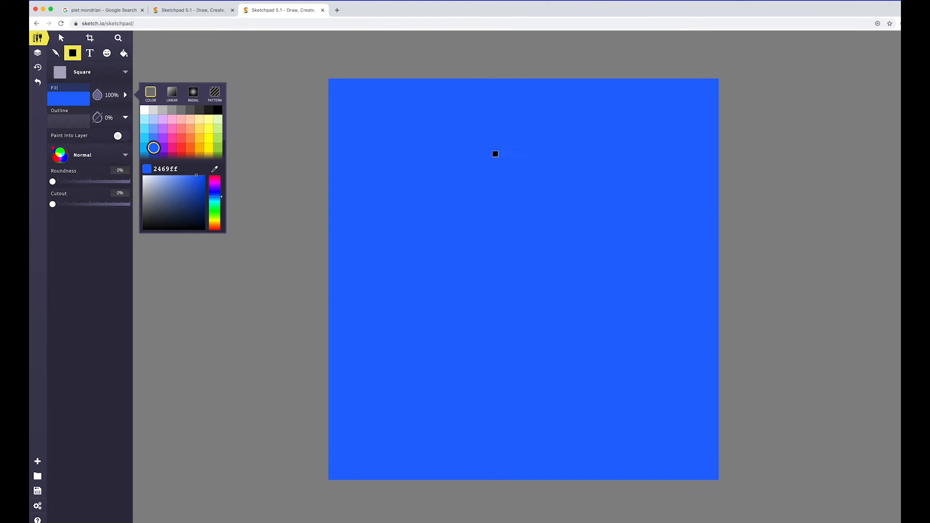
left_click(61, 38)
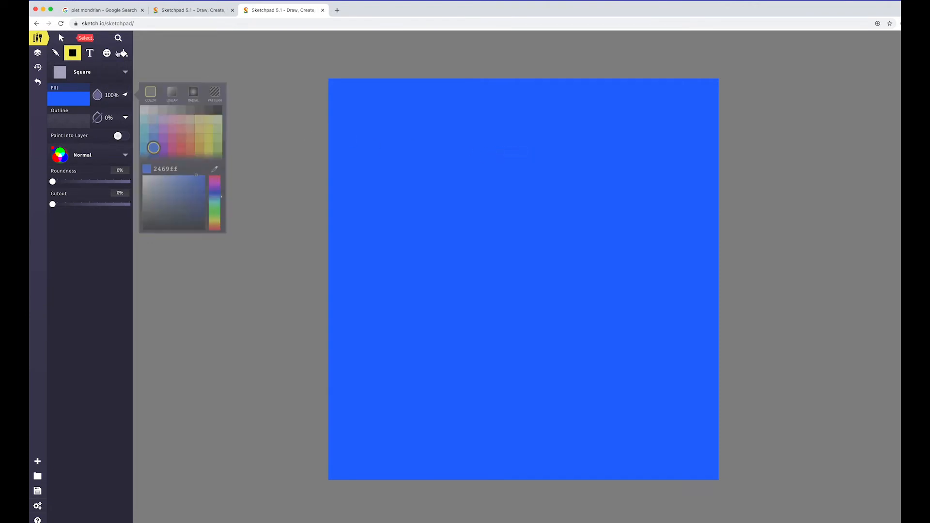
Step: Delete the large dark blue squares covering the canvas and the small dark blue centre square to clear the page
left_click(389, 157)
key("Delete")
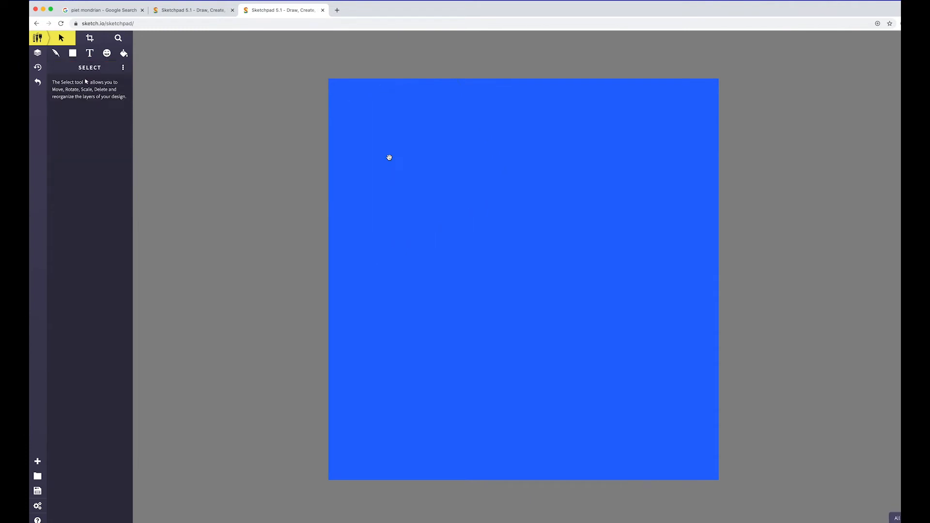
scroll(389, 158, "right", 1)
left_click(389, 158)
key("Delete")
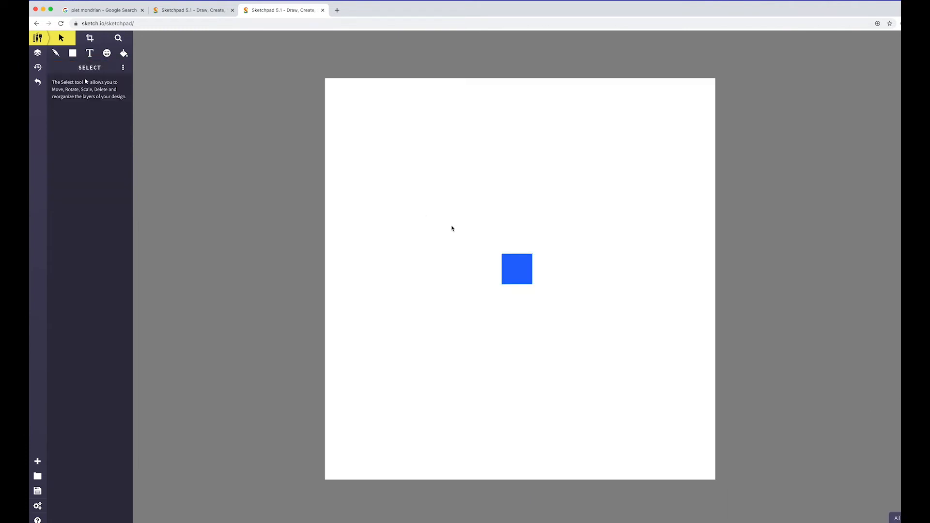
left_click_drag(385, 190, 596, 382)
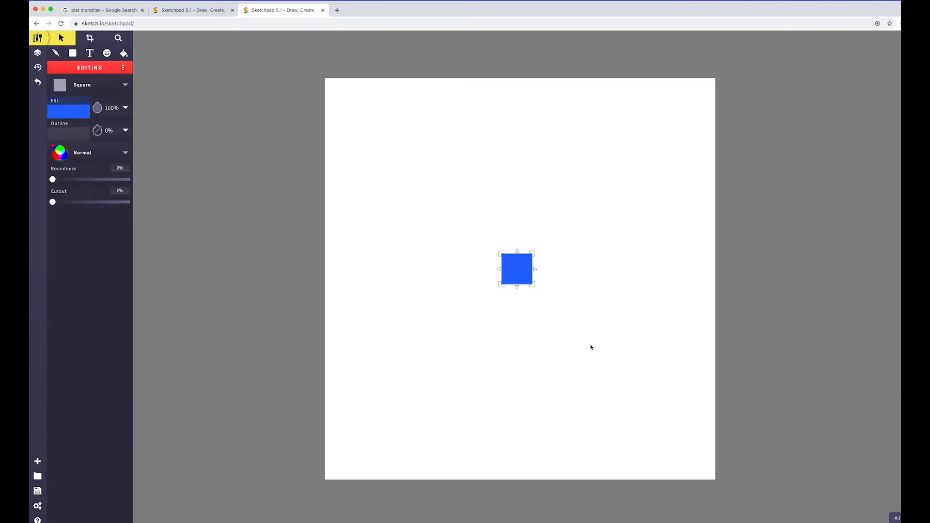
key("Delete")
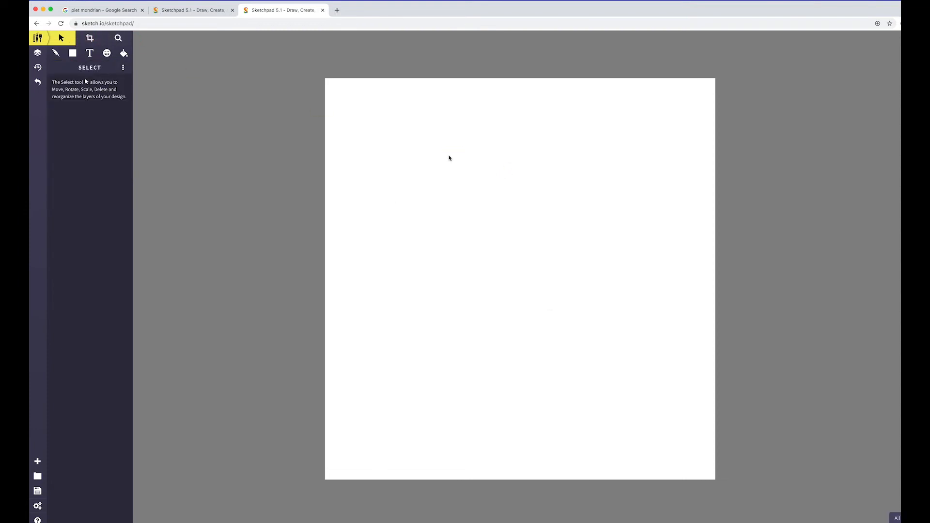
left_click_drag(443, 150, 636, 401)
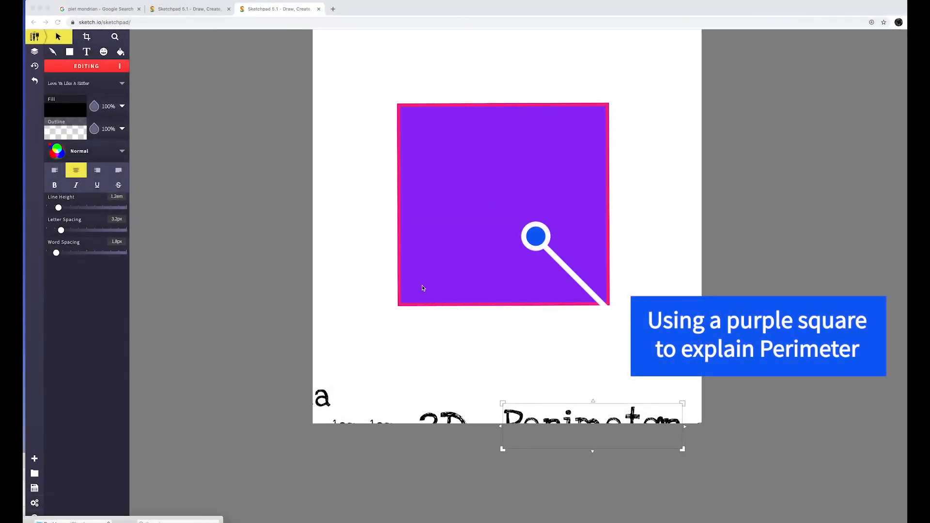
Step: Place the "Perimeter" title above the purple square and one "1cm" label beside the square's left side
left_click_drag(585, 425, 503, 55)
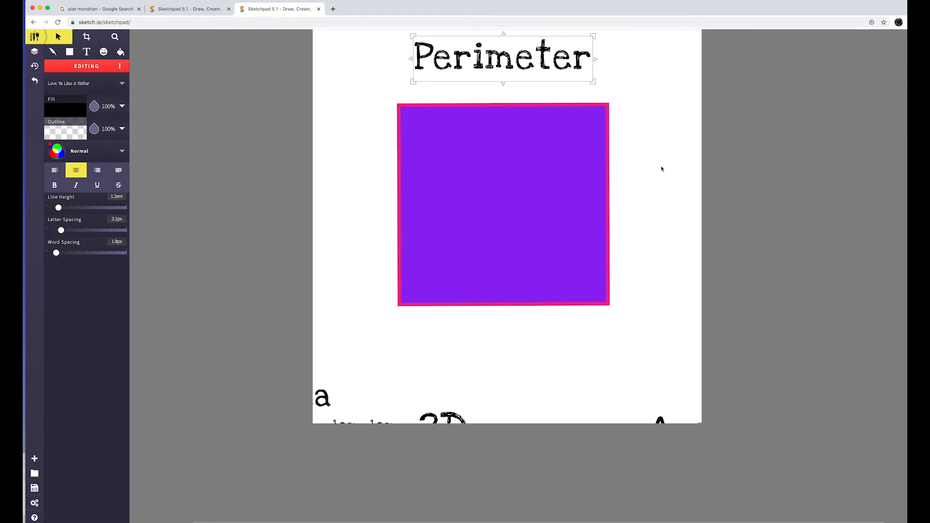
scroll(398, 166, "down", 1)
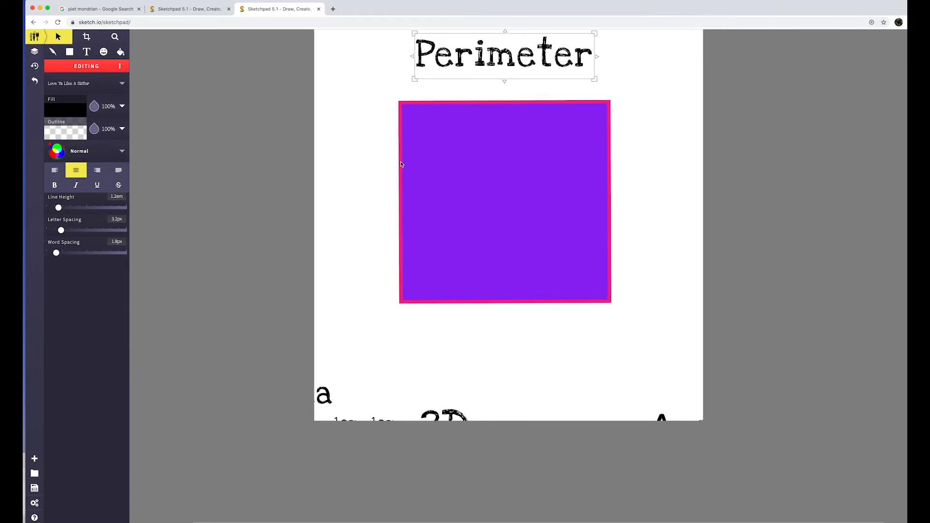
scroll(517, 203, "left", 1)
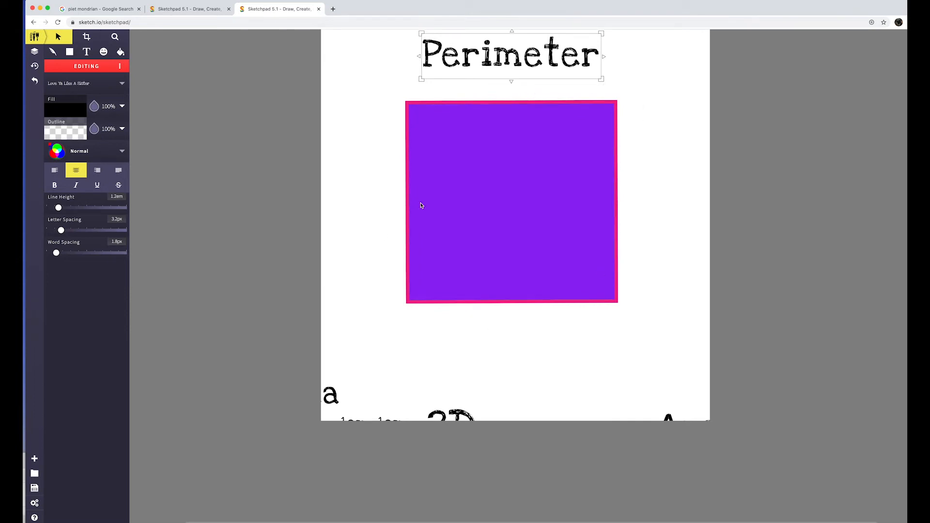
left_click(391, 420)
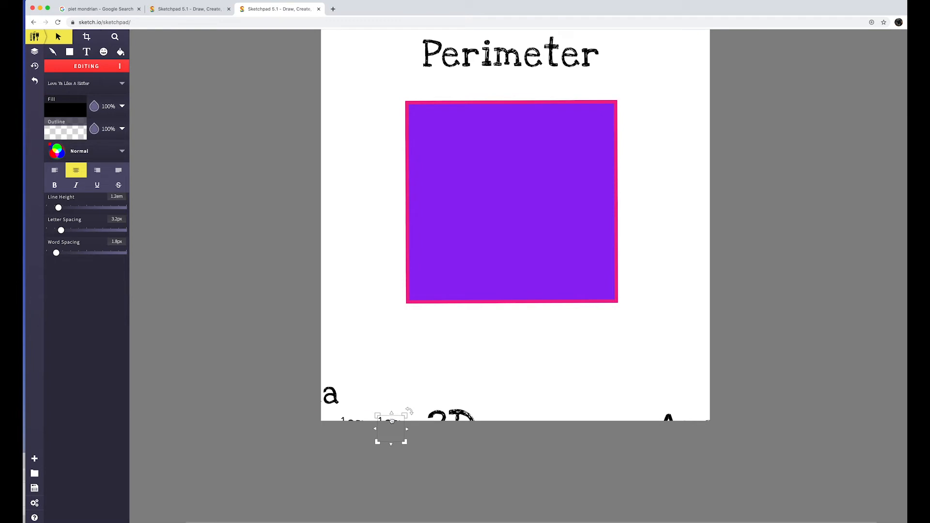
left_click_drag(390, 420, 378, 183)
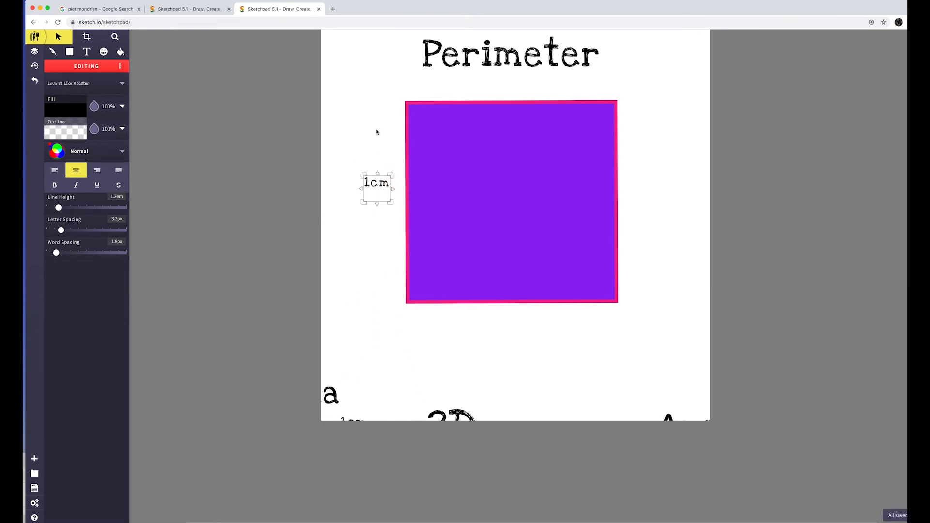
scroll(377, 131, "right", 1)
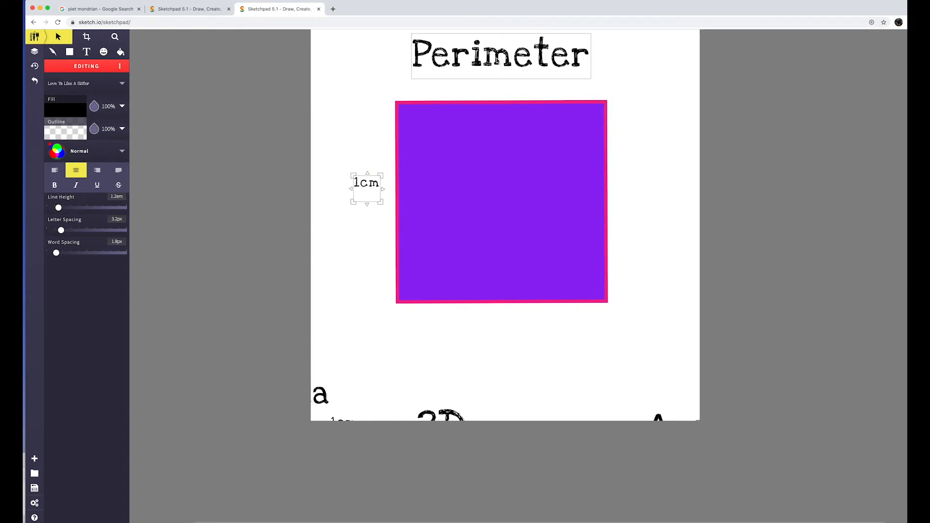
Step: Return the "Perimeter" title to the page's bottom edge and place the "Area" title centred above the purple square
left_click_drag(497, 60, 549, 420)
left_click(659, 420)
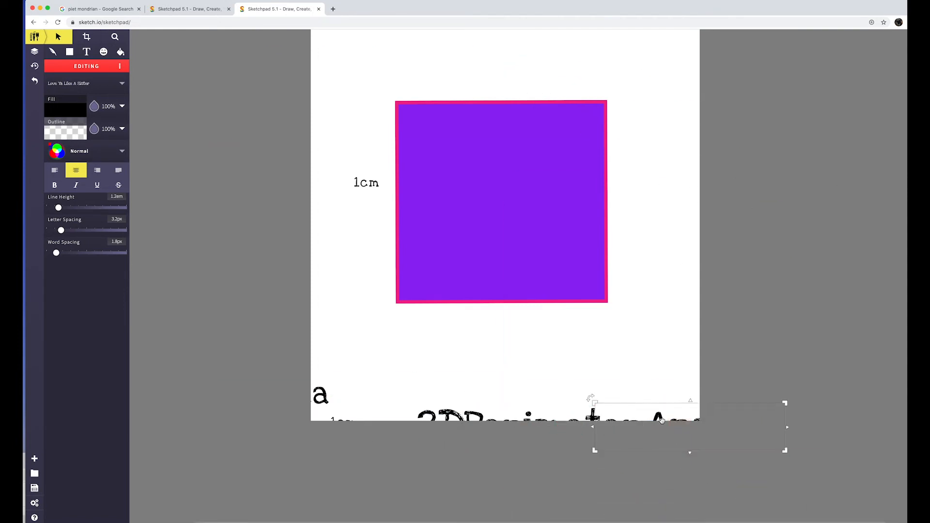
left_click_drag(662, 420, 472, 51)
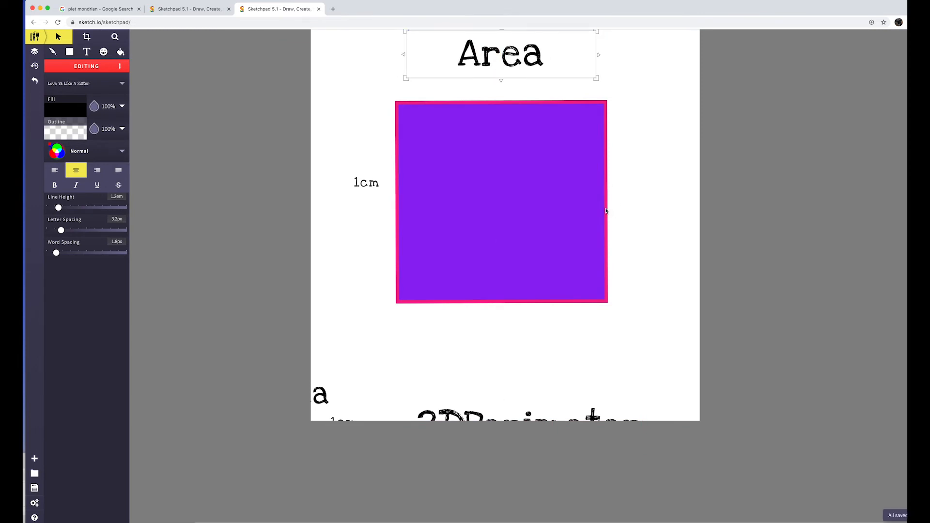
Step: Narrow the purple square from its right side into a thin vertical strip and lower the "1cm" label slightly
left_click(609, 211)
left_click(594, 208)
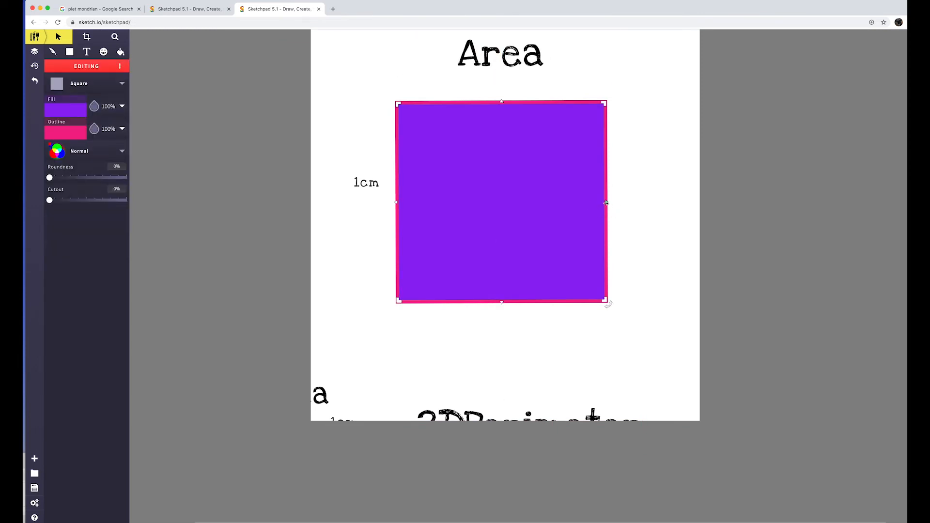
left_click_drag(606, 204, 418, 202)
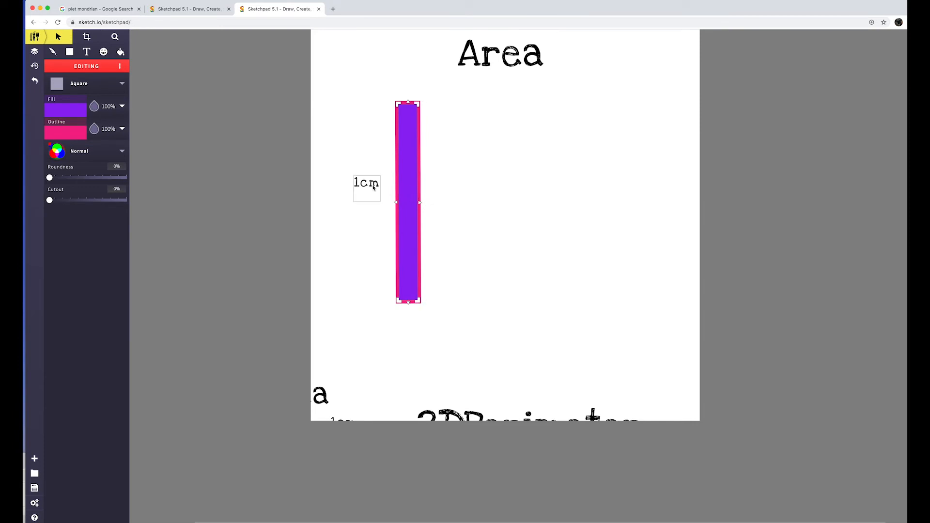
left_click_drag(373, 188, 373, 190)
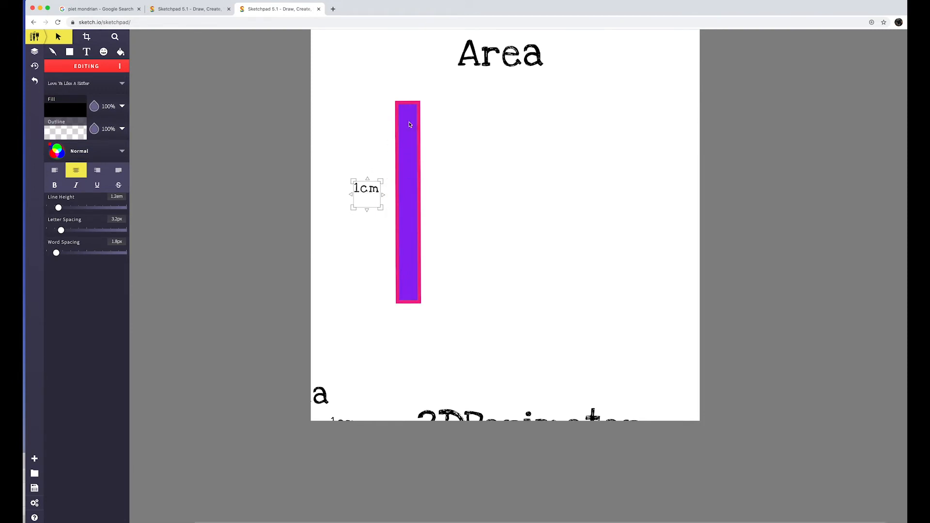
Step: Widen the purple strip back into a full square beneath the "Area" title and adjust its position beside the "1cm" label
left_click(421, 208)
left_click_drag(414, 195, 654, 219)
left_click_drag(521, 219, 517, 210)
Step: Place the "2D" label inside the purple square and return it to the bottom edge of the page
left_click(449, 414)
left_click_drag(448, 414, 506, 194)
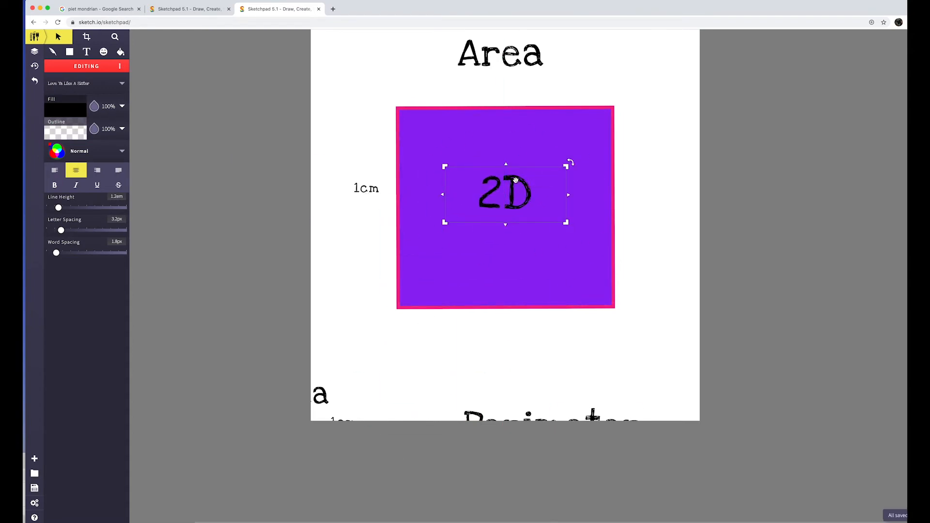
left_click_drag(515, 180, 441, 406)
Step: Shrink the purple square's width from its right side to about 24 px
left_click(544, 183)
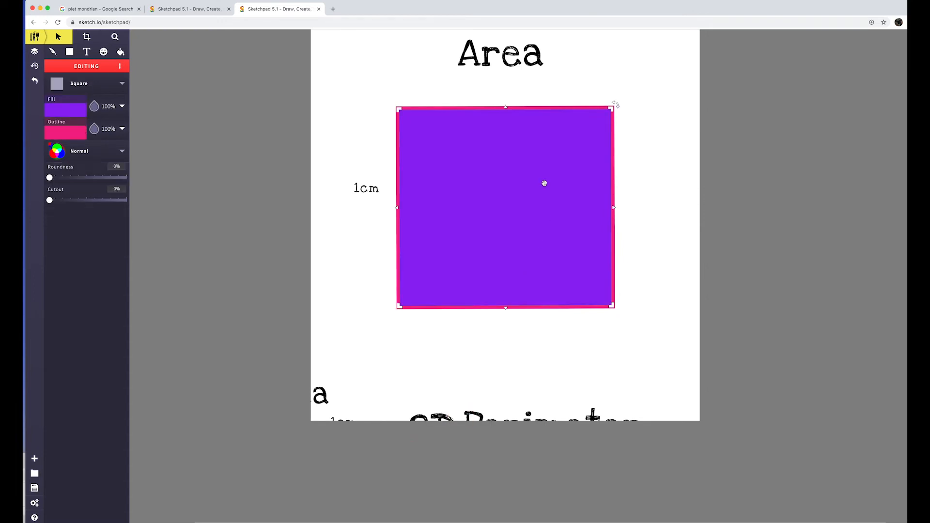
left_click_drag(613, 207, 408, 213)
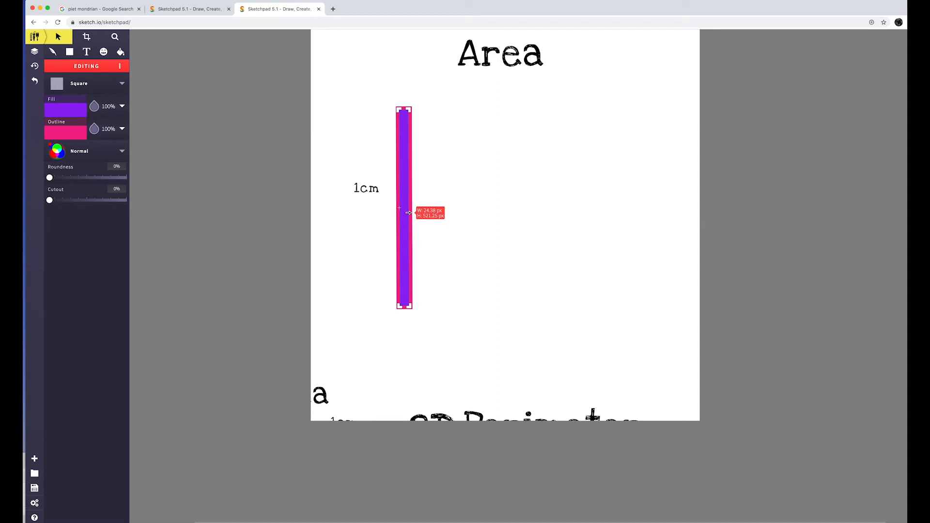
Step: Widen the purple strip back into a full square from its right side
left_click_drag(408, 213, 483, 217)
left_click_drag(486, 216, 607, 219)
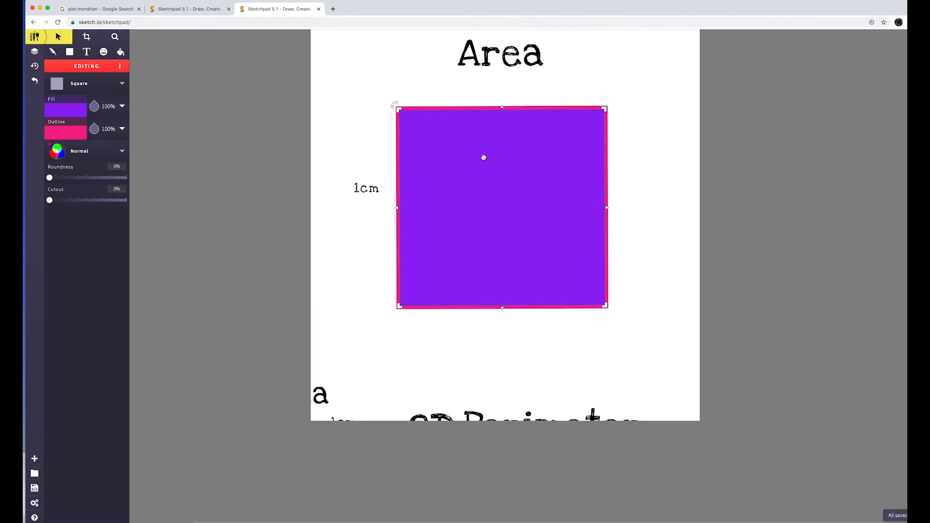
Step: Move the "Area" title inside the purple square and centre the second "1cm" label below the square's bottom edge
left_click_drag(505, 53, 506, 175)
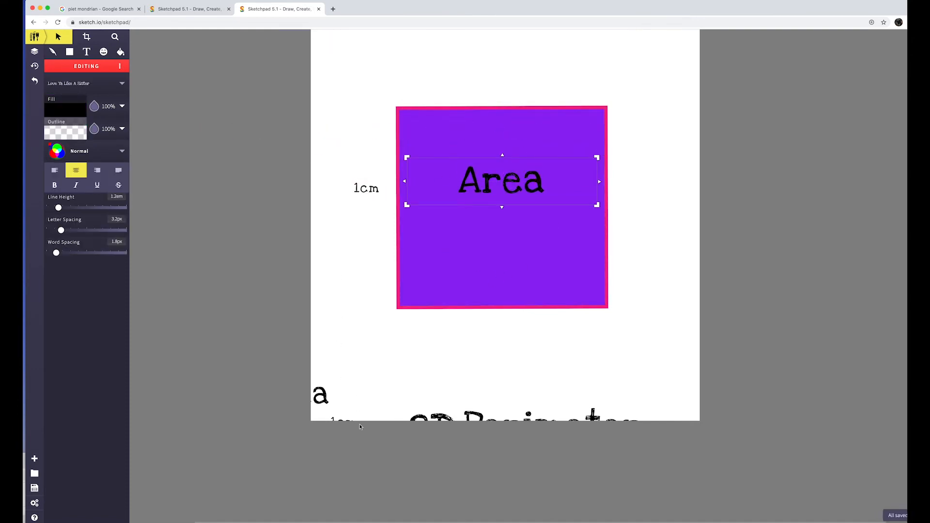
left_click_drag(347, 421, 505, 323)
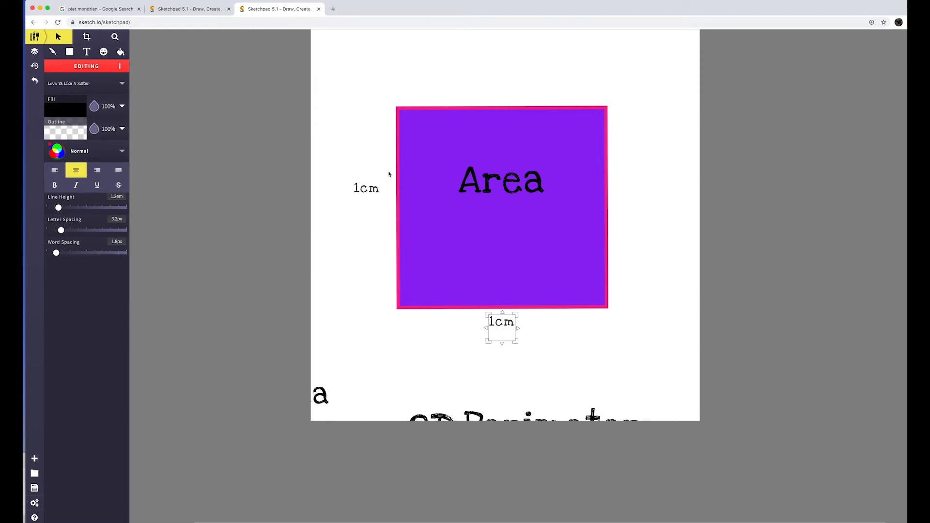
scroll(507, 327, "left", 1)
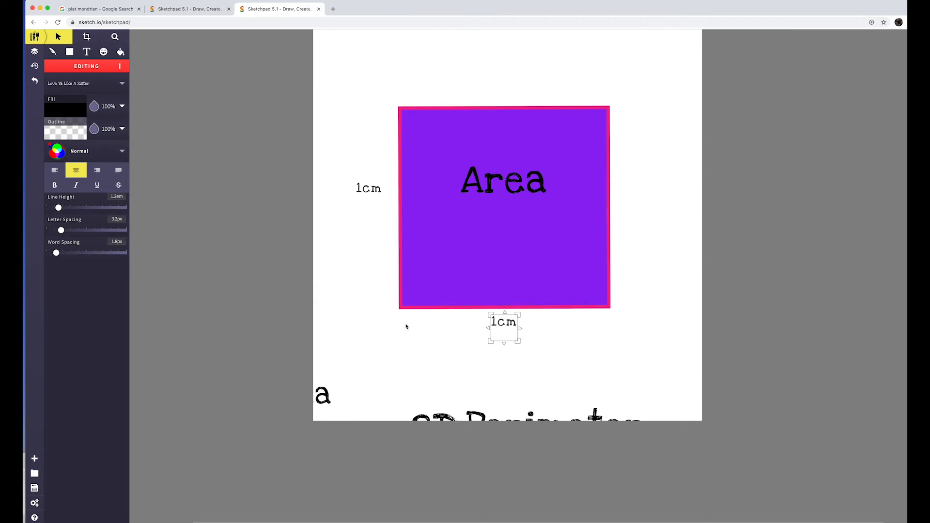
scroll(405, 326, "right", 2)
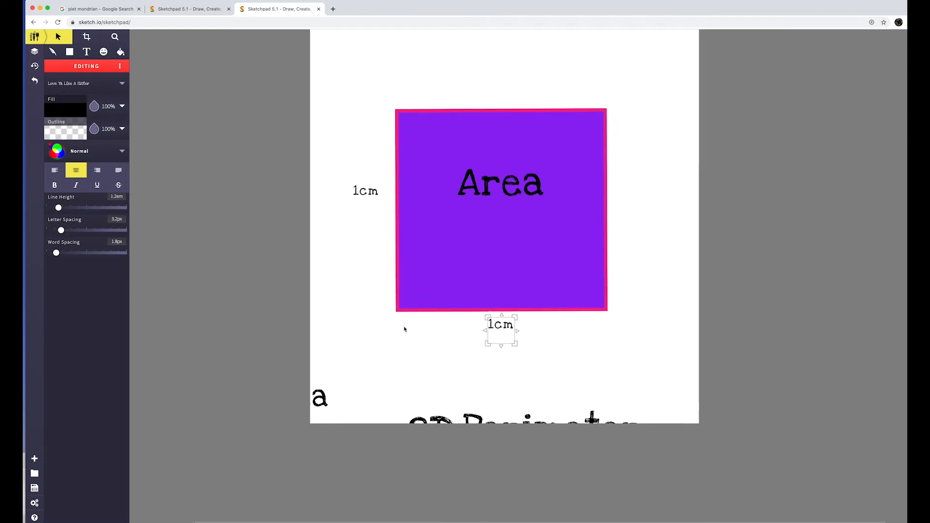
Step: Extend the purple square's width slightly from its right side
left_click(600, 207)
mouse_move(603, 208)
left_mouse_down()
mouse_move(389, 206)
mouse_move(609, 222)
left_mouse_up()
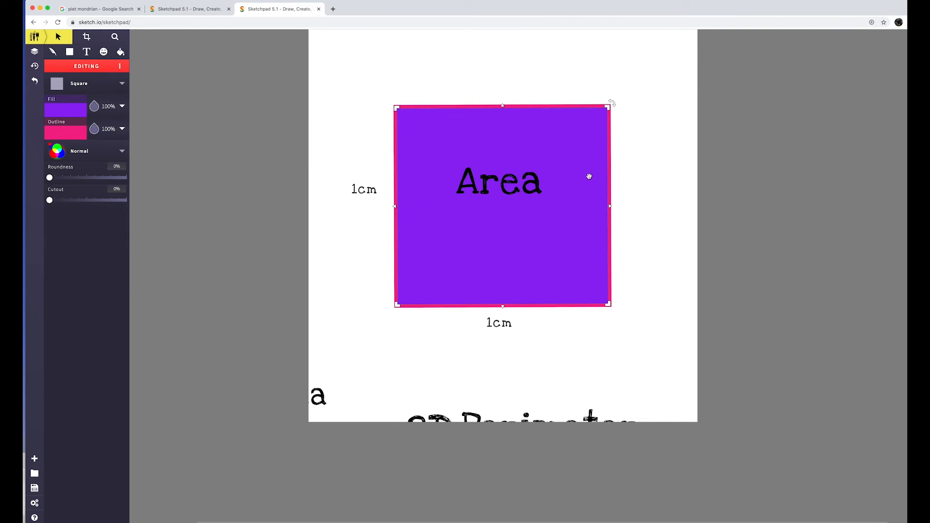
left_click_drag(524, 189, 482, 187)
left_click(486, 184)
Step: Place the "2D" label beneath "Area" inside the purple square and the "Perimeter" label above the square
left_click_drag(453, 415, 510, 227)
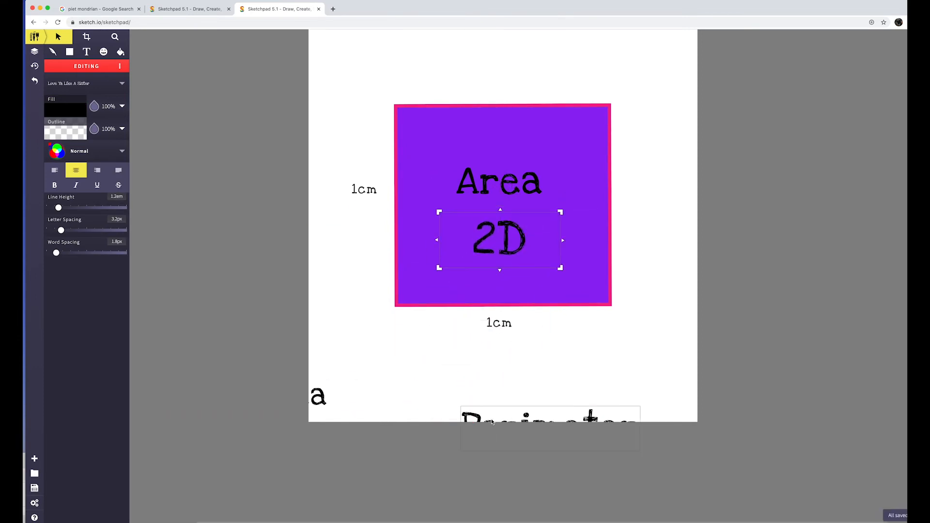
left_click_drag(491, 422, 453, 42)
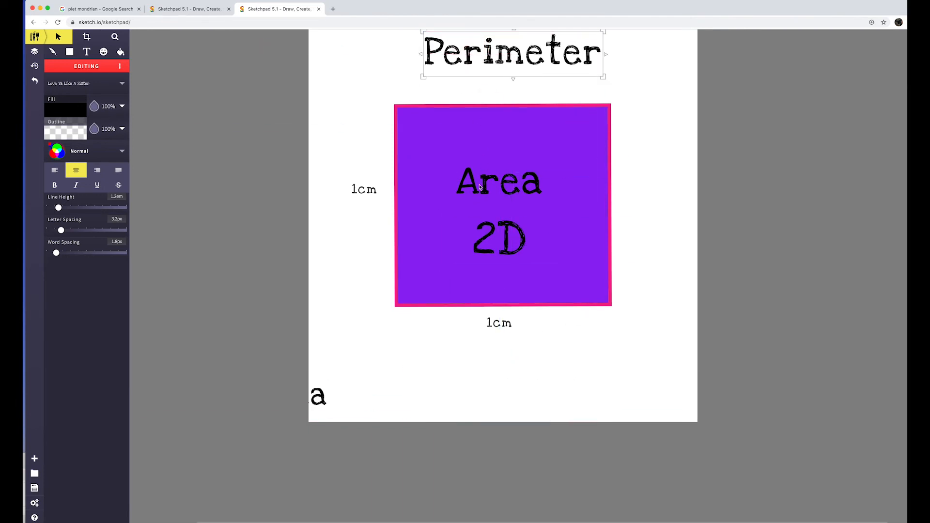
left_click(488, 240)
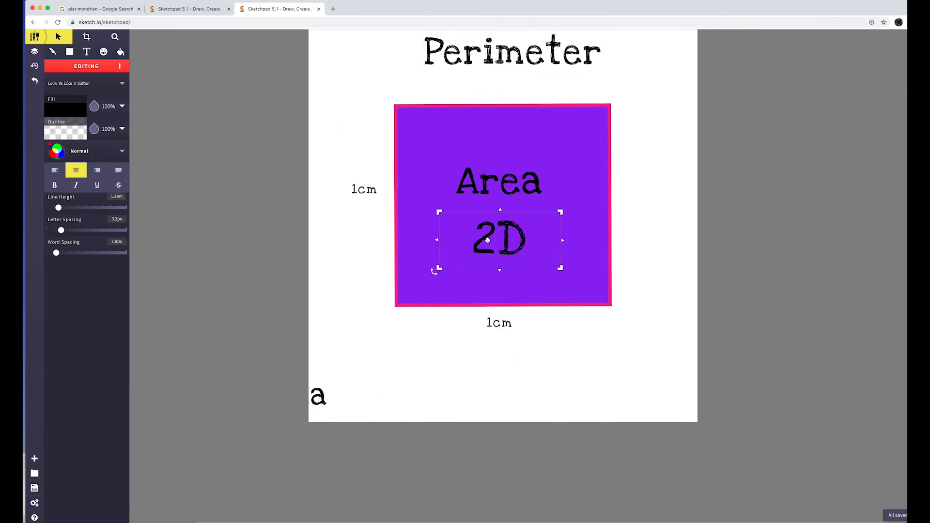
left_click_drag(488, 240, 491, 238)
left_click_drag(509, 325, 504, 326)
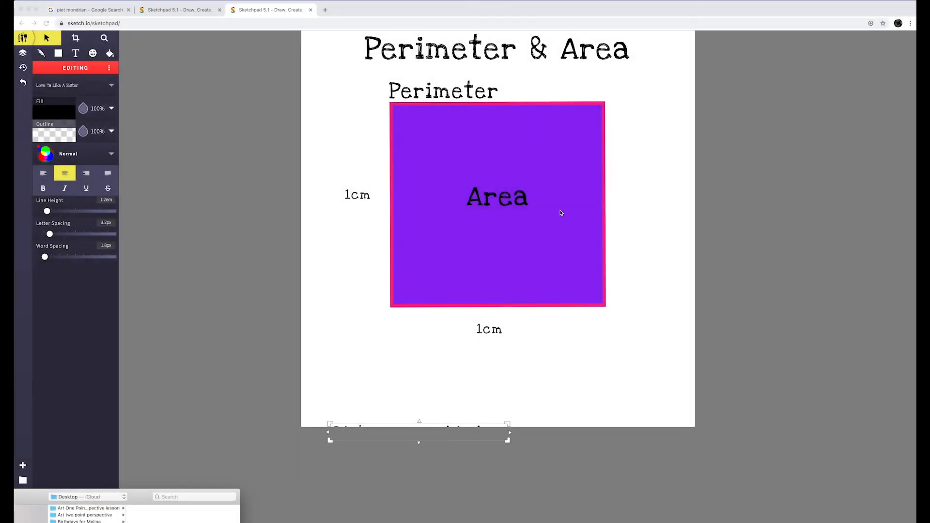
Step: Narrow the purple square slightly from its right side
left_click(593, 212)
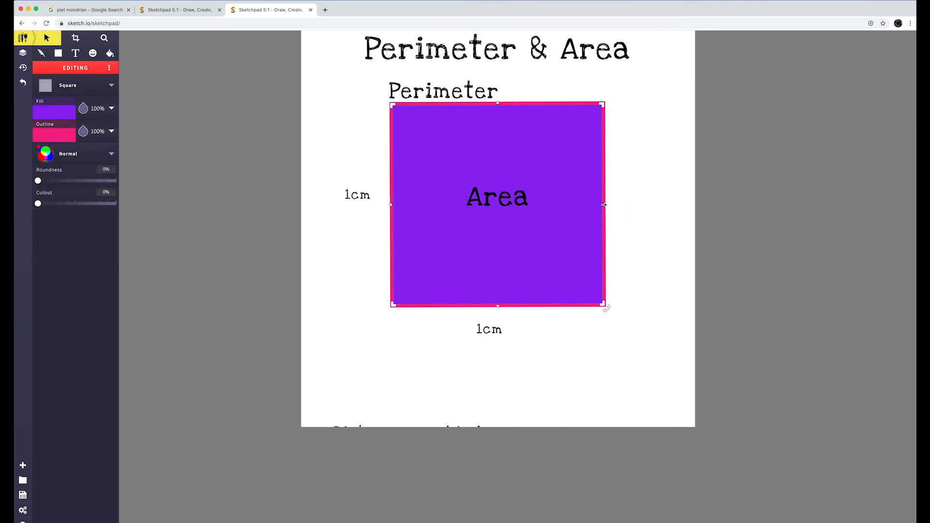
left_click_drag(604, 205, 596, 230)
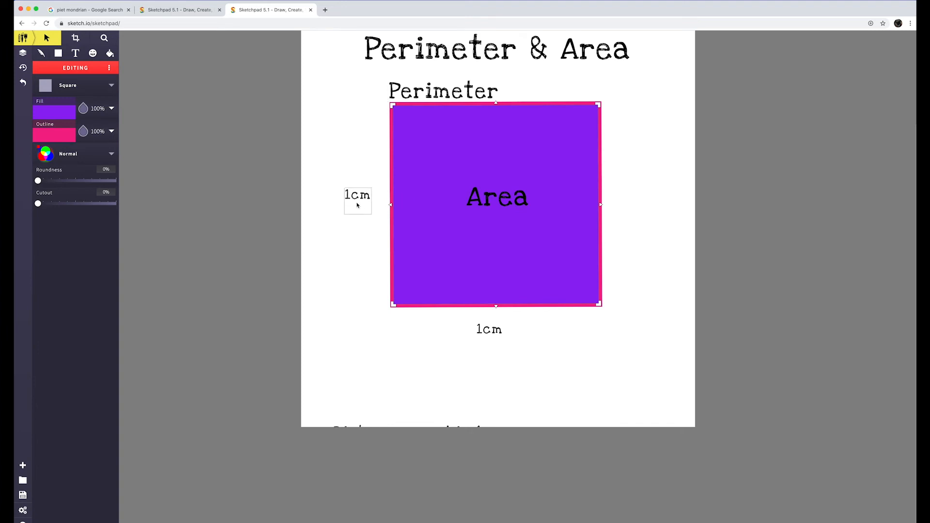
scroll(486, 338, "left", 1)
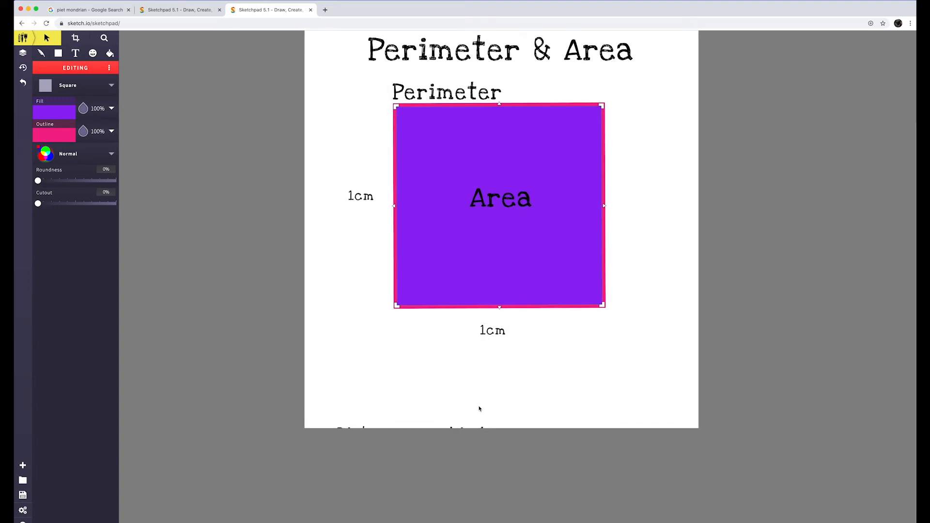
Step: Move the "Distance moved is 1cm" text up from the page's bottom edge to below the square
left_click(481, 430)
left_click_drag(481, 430, 480, 386)
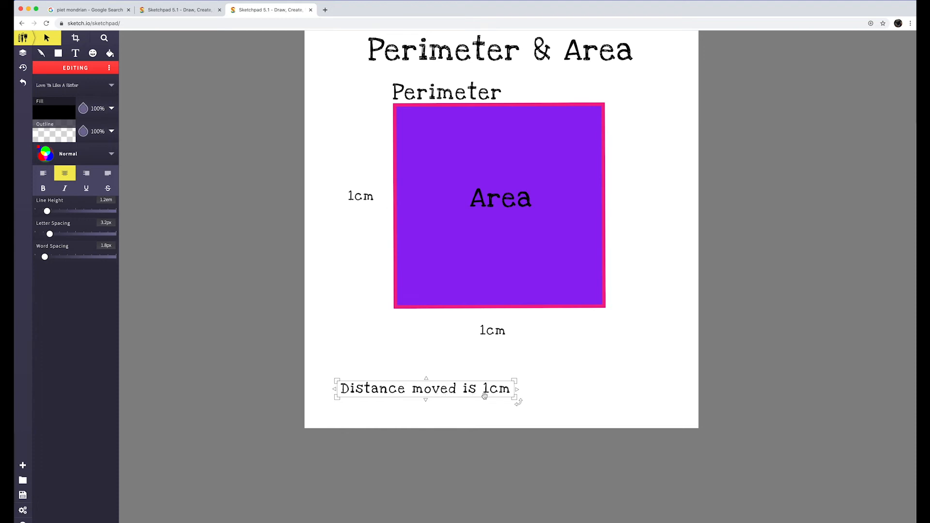
Step: Shift the purple square slightly left and widen it a little from its right side
left_click(526, 177)
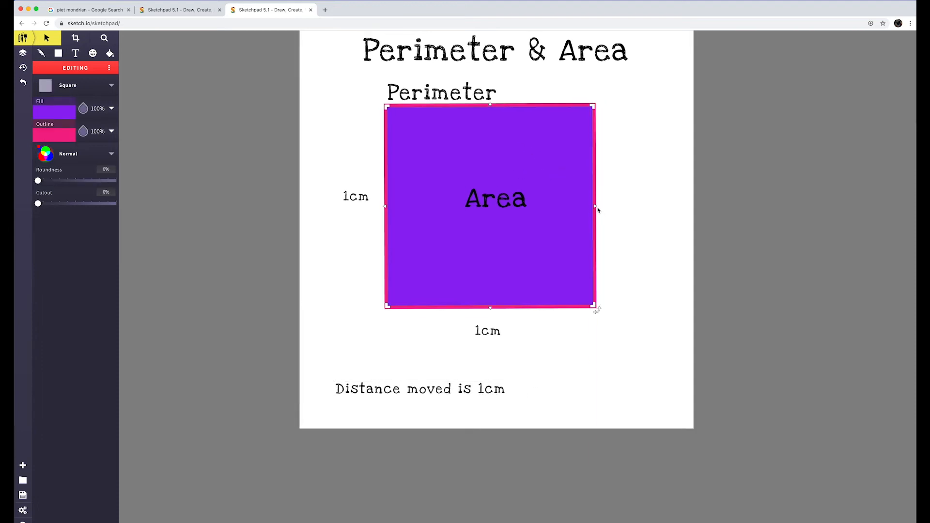
mouse_move(595, 206)
left_mouse_down()
mouse_move(396, 195)
mouse_move(603, 213)
left_mouse_up()
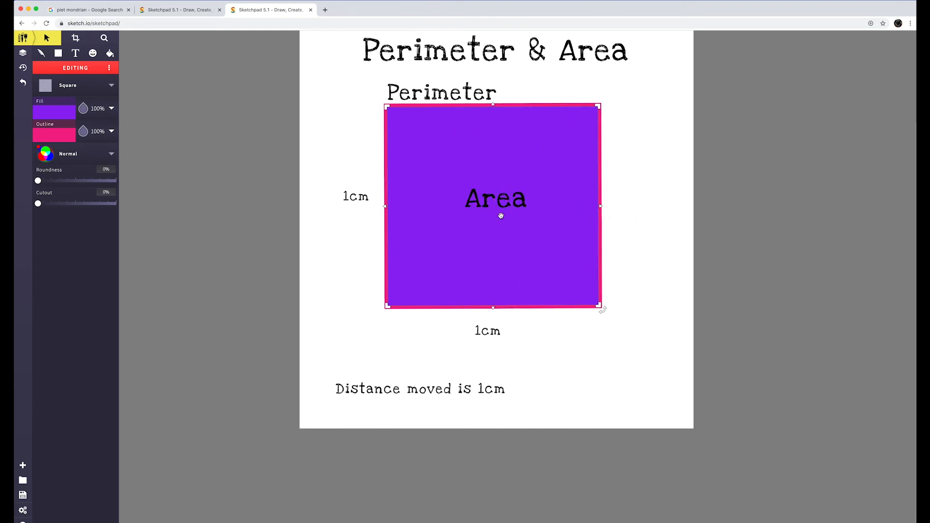
Step: Change the "1cm" labels beside and below the purple square to "1m"
left_click(362, 200)
double_click(362, 200)
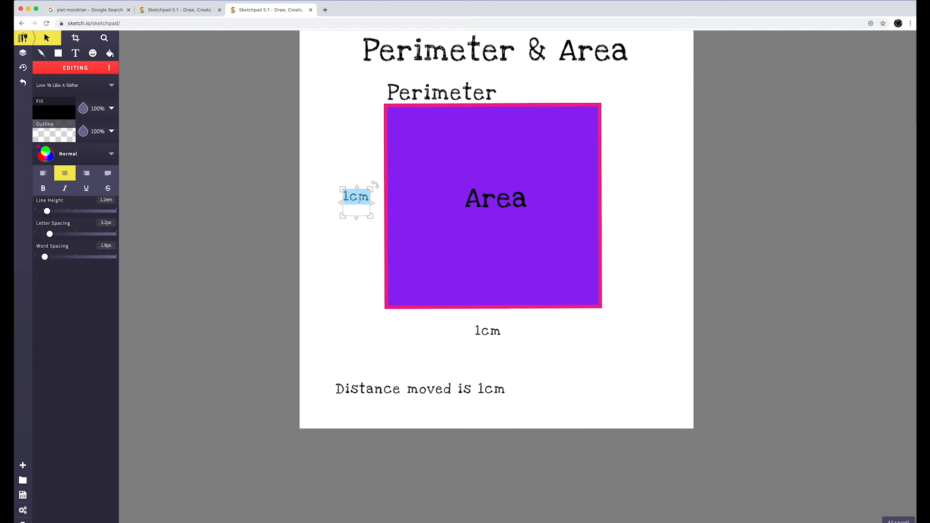
type("1")
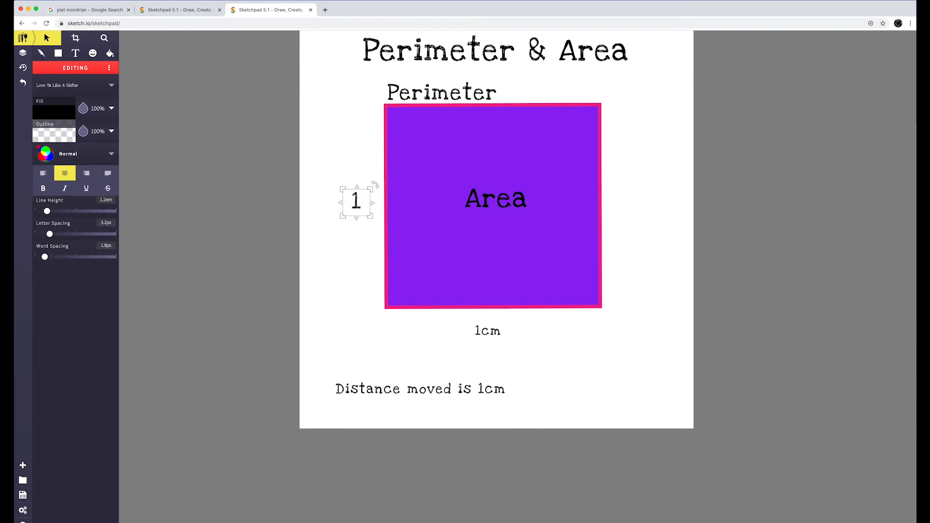
type("m")
left_click(463, 333)
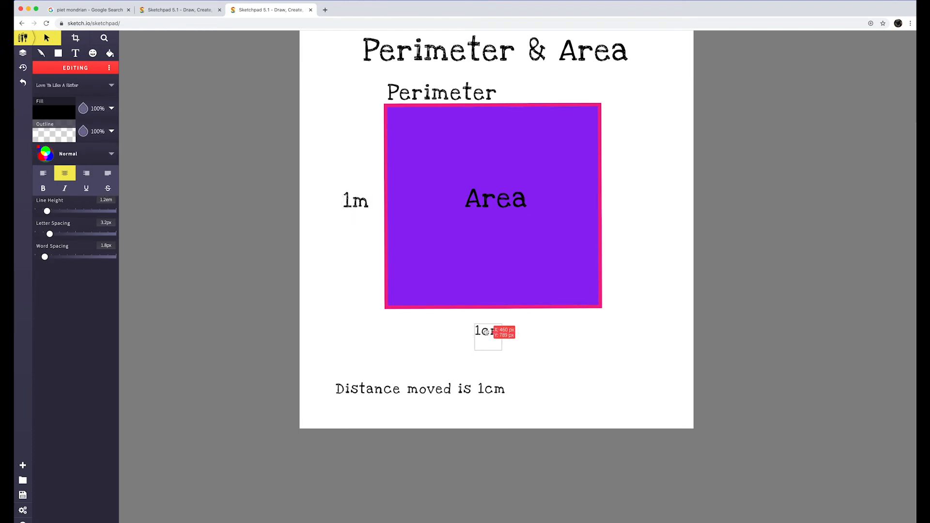
double_click(478, 331)
type("1")
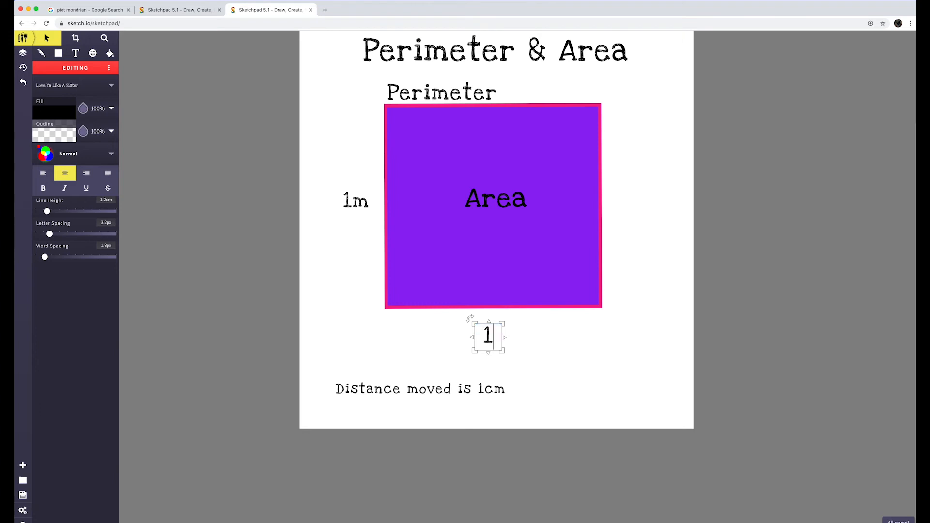
type("m")
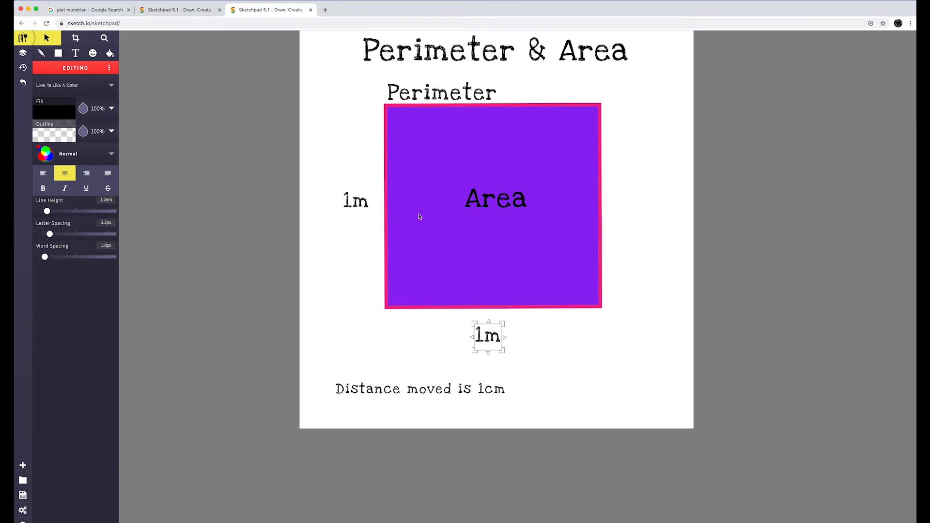
Step: Change the distance text beneath the square to "Distance moved is 1m"
double_click(484, 388)
left_click(482, 389)
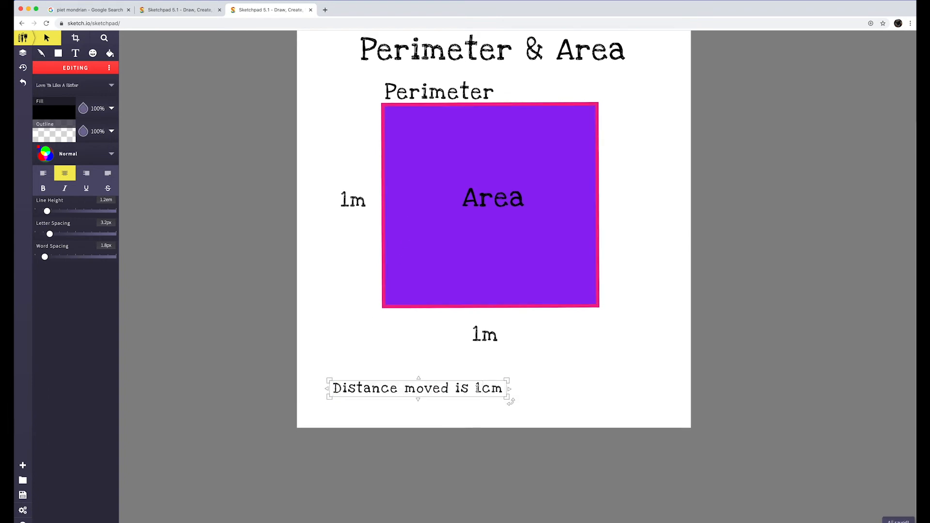
left_click_drag(482, 388, 508, 389)
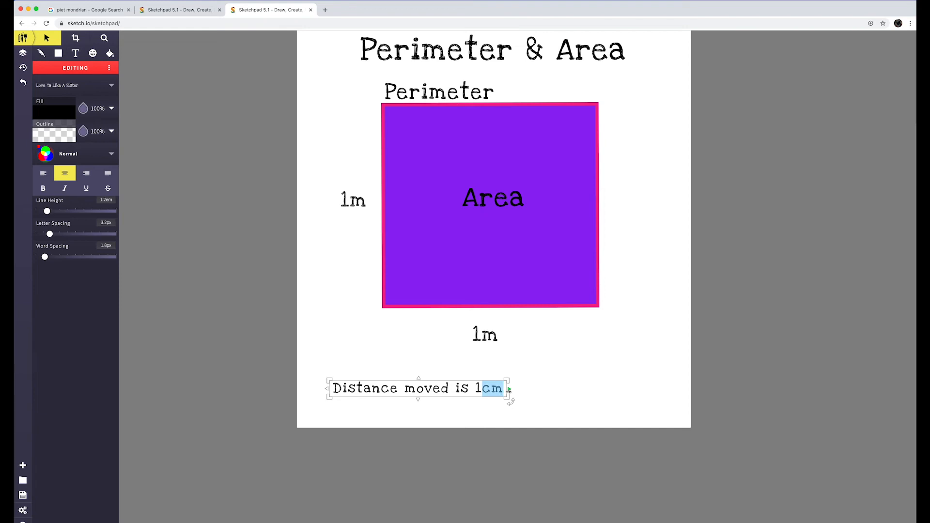
double_click(481, 389)
type("1m")
scroll(455, 378, "right", 1)
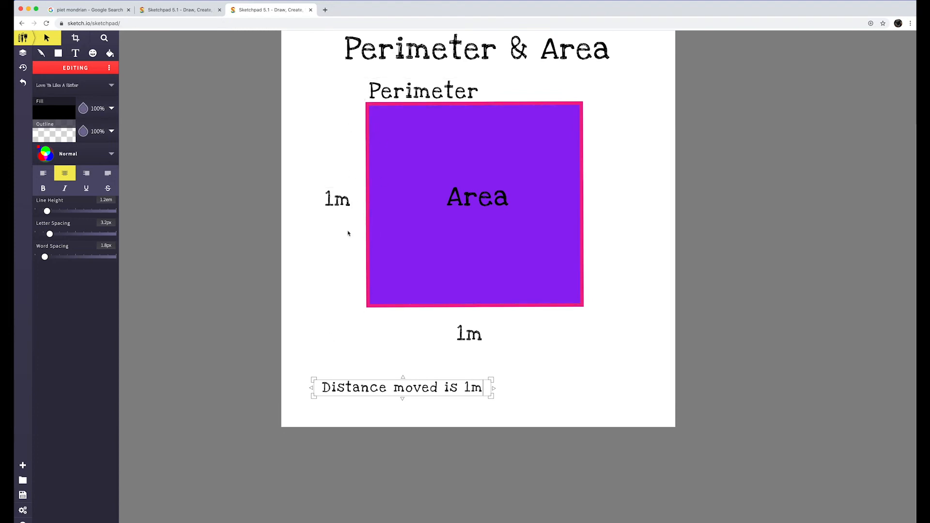
Step: Adjust the purple square's width slightly from its right side
left_click(559, 245)
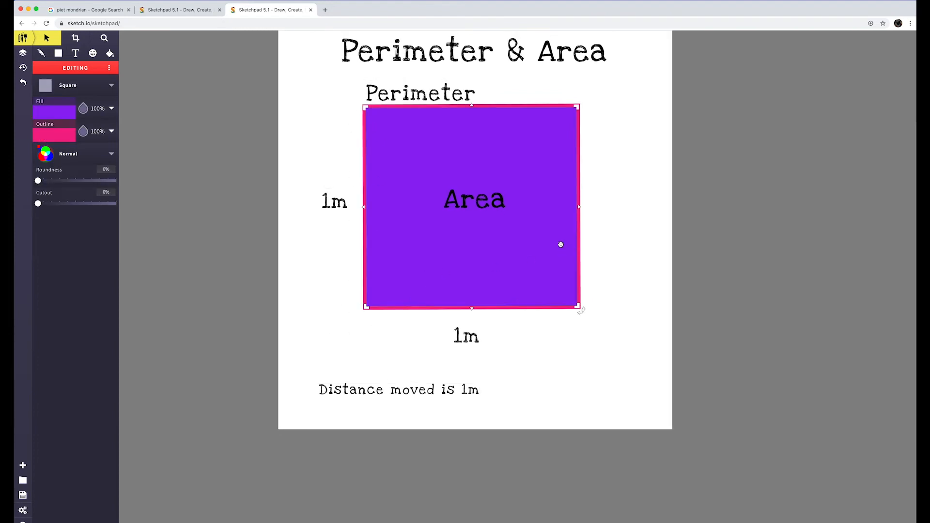
mouse_move(579, 207)
left_mouse_down()
mouse_move(376, 207)
mouse_move(580, 220)
left_mouse_up()
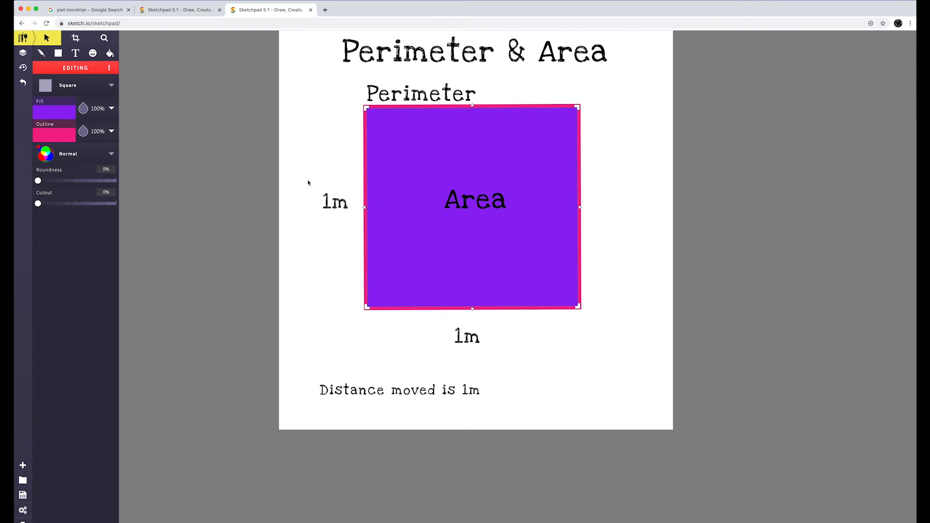
Step: Change the "1m" label beside the purple square's left edge to "1in"
left_click(337, 206)
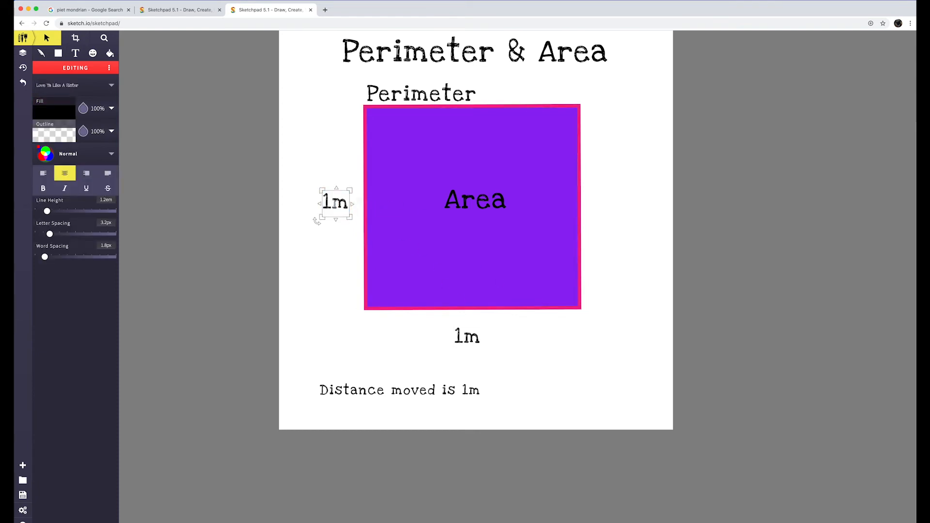
left_click_drag(332, 203, 354, 222)
type("ic")
key("BackSpace")
type("n")
scroll(363, 224, "down", 1)
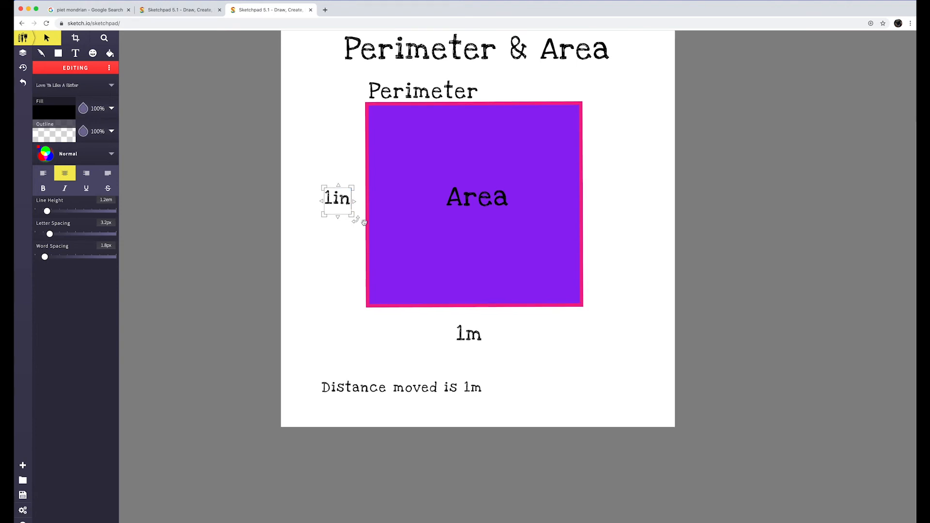
Step: Change the "1m" label below the purple square to "1in" and deselect it
double_click(469, 336)
left_click_drag(466, 336, 481, 338)
type("ic")
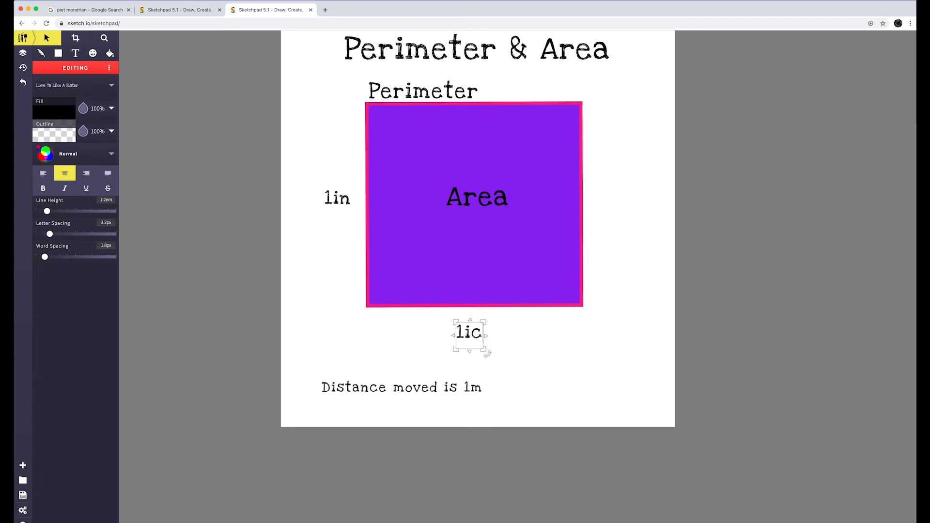
key("BackSpace")
type("n")
left_click(423, 347)
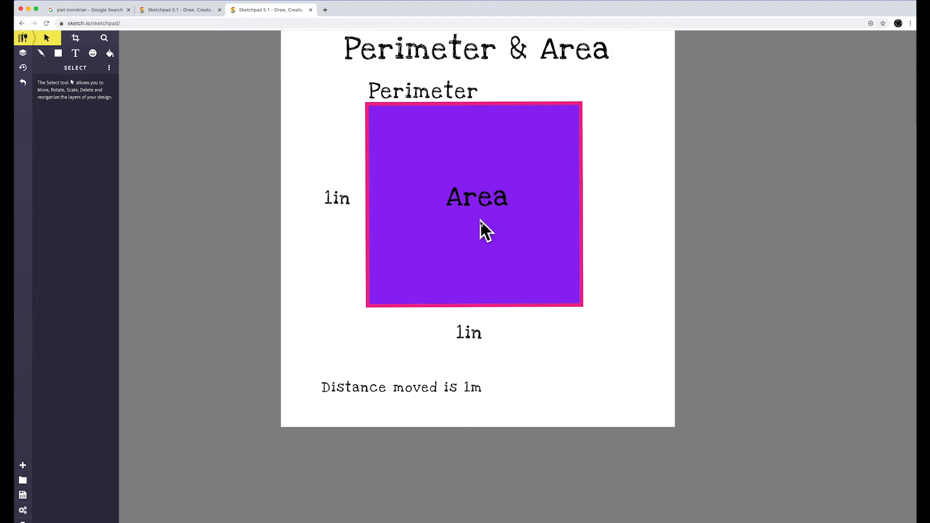
Step: Change the distance text beneath the square to "Distance moved is 1in"
left_click(473, 391)
left_click(472, 390)
left_click_drag(464, 389, 481, 390)
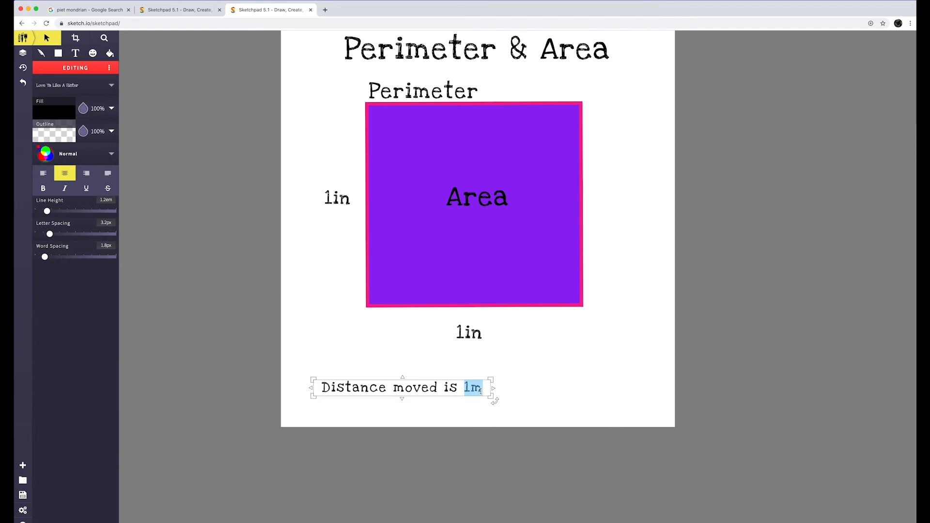
type("1")
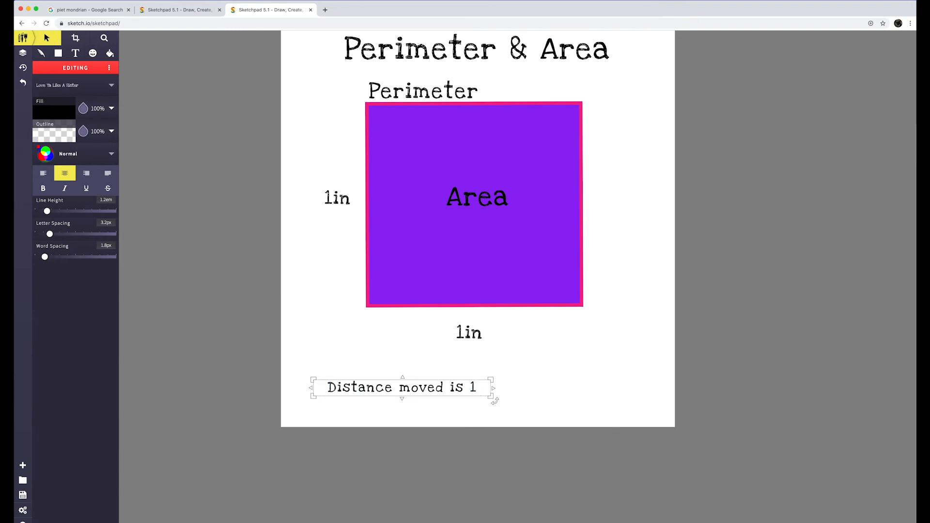
type("in")
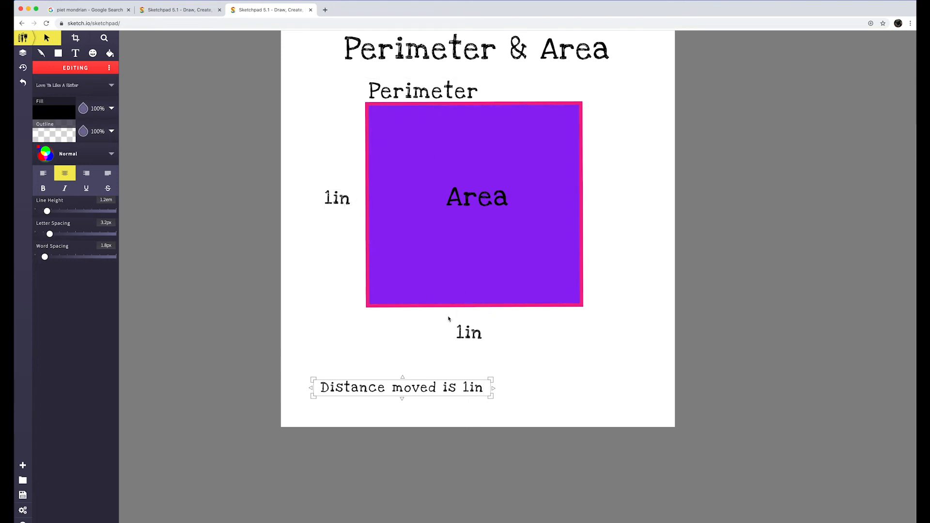
Step: Shift the purple square slightly right and shrink its width from the right side to about 4 px
left_click(551, 236)
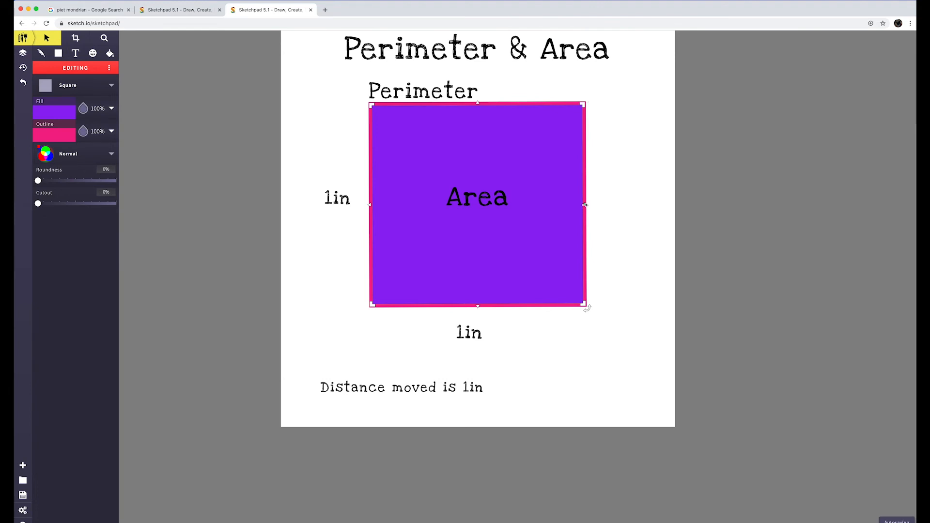
left_click_drag(583, 207, 372, 207)
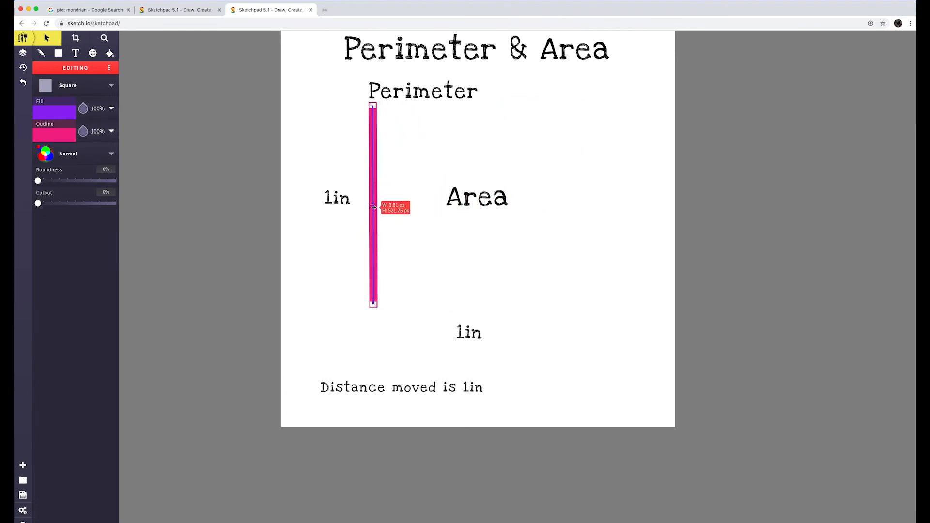
Step: Widen the narrow purple shape back into a full square and select the distance text beneath it
left_click_drag(373, 207, 574, 224)
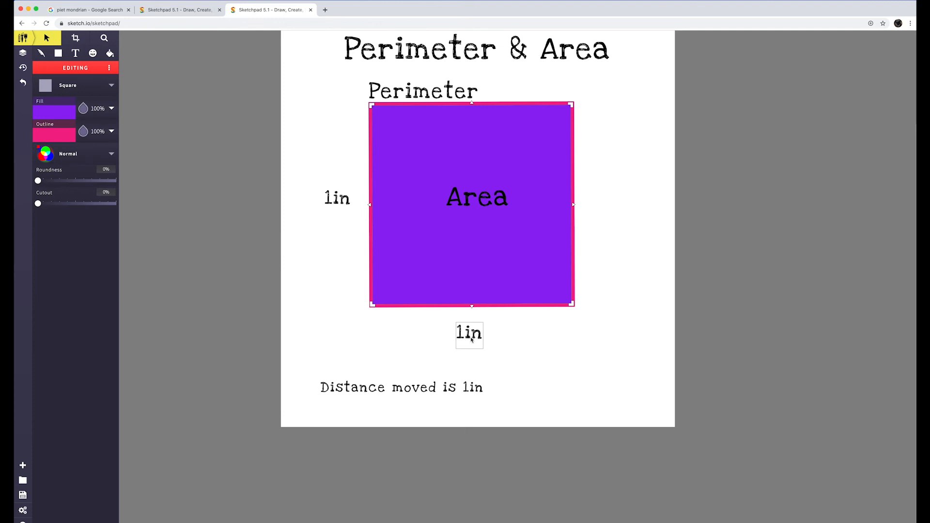
left_click(477, 392)
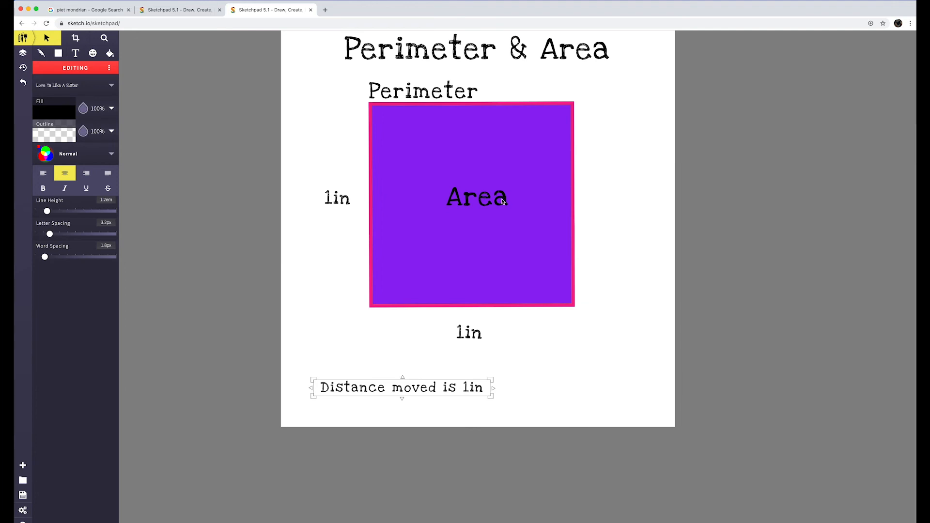
scroll(502, 201, "right", 1)
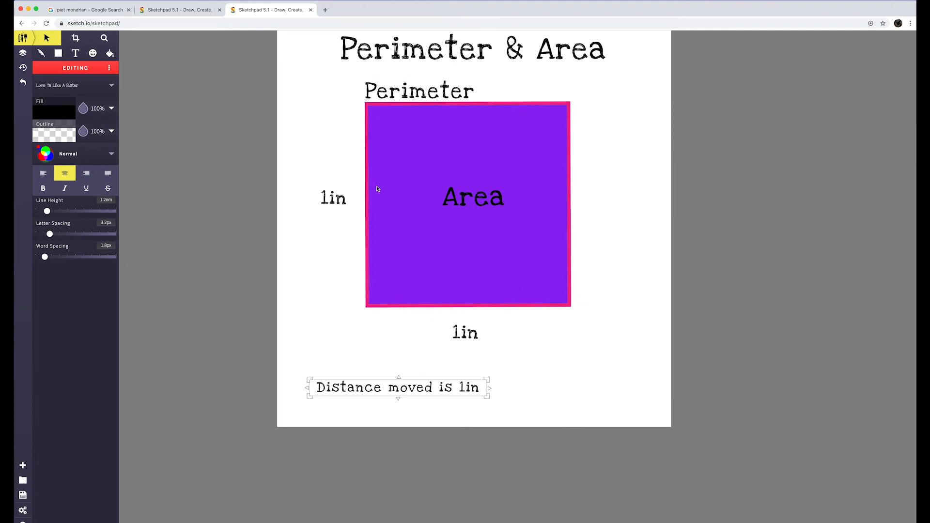
scroll(377, 189, "left", 1)
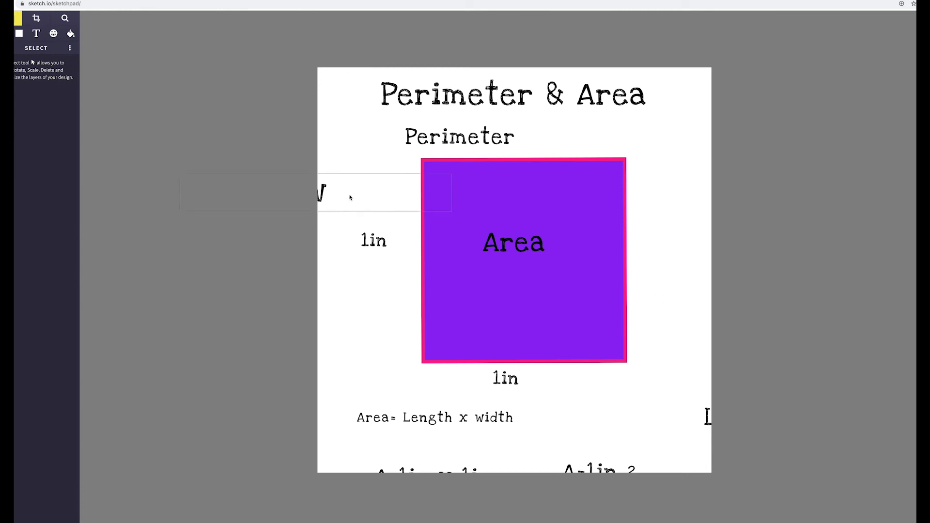
Step: Place the W label beside the purple square's left edge and the L label below the square
left_click(608, 469)
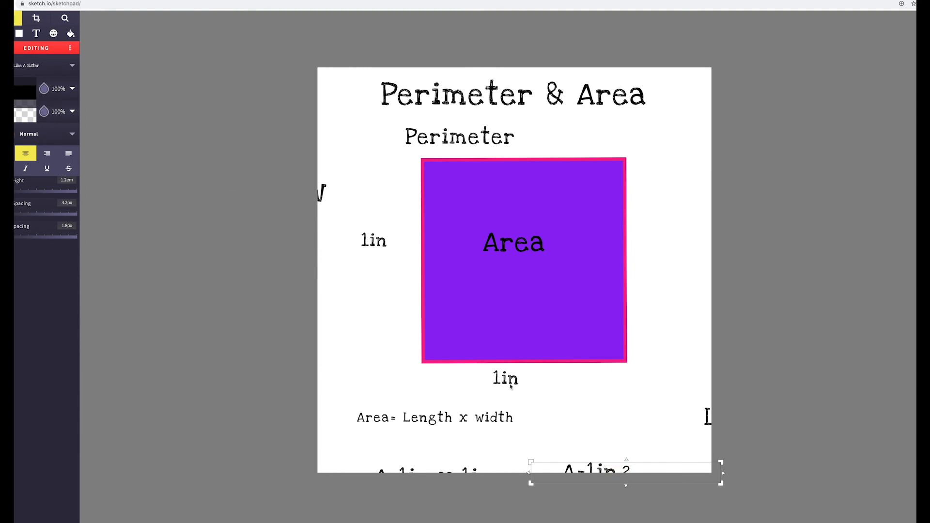
left_click(342, 181)
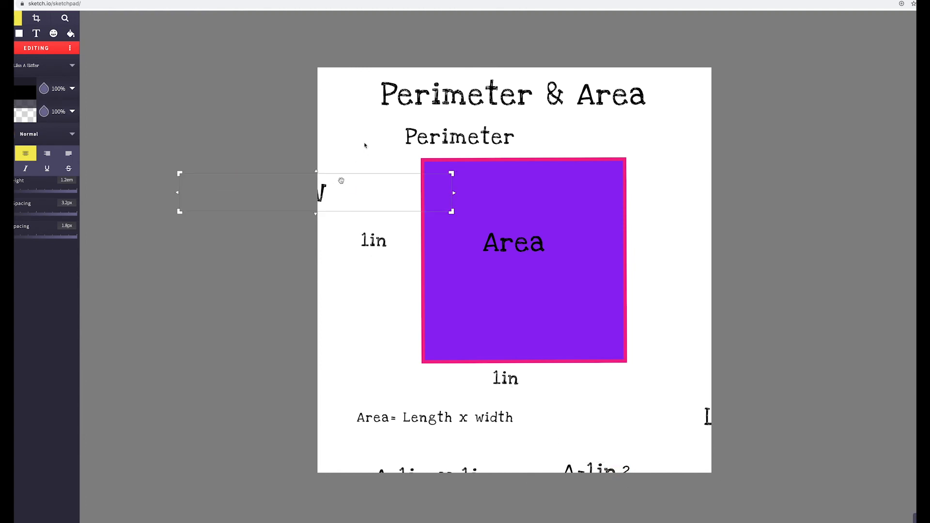
left_click(342, 336)
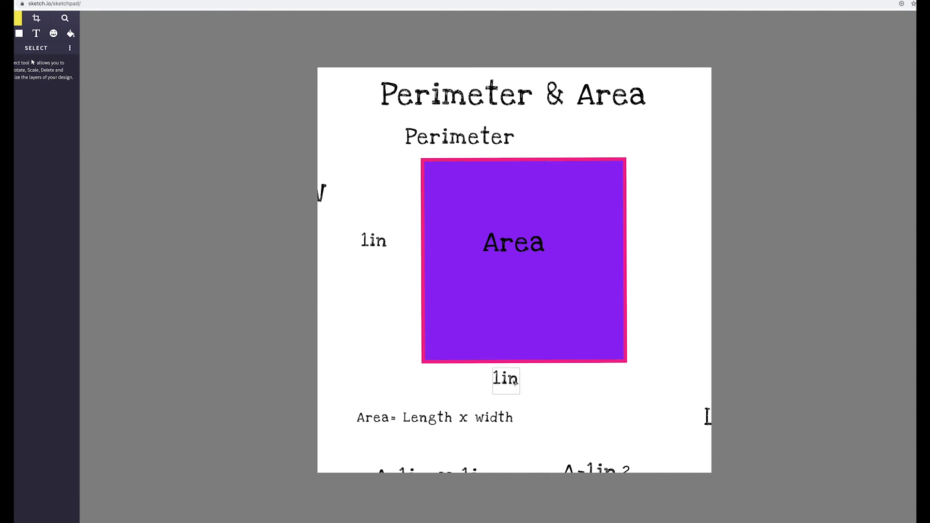
left_click_drag(325, 189, 403, 202)
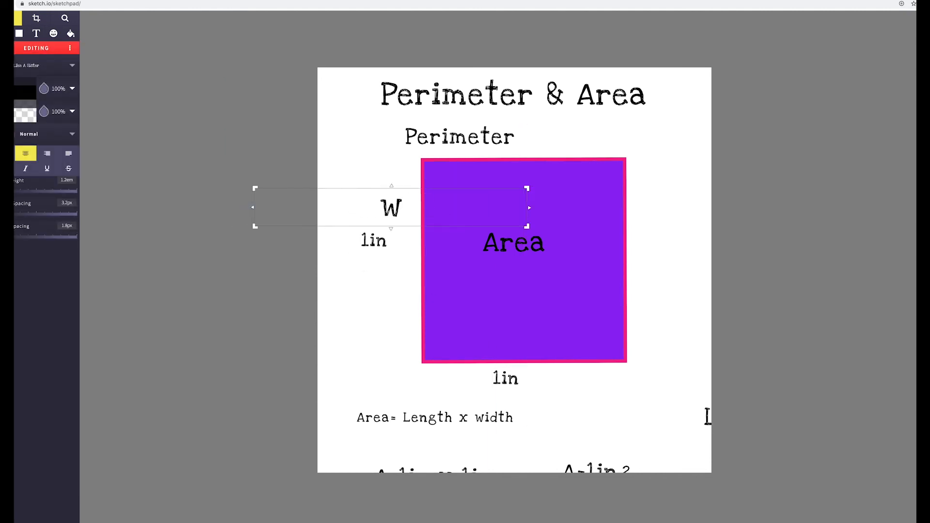
left_click_drag(702, 420, 556, 386)
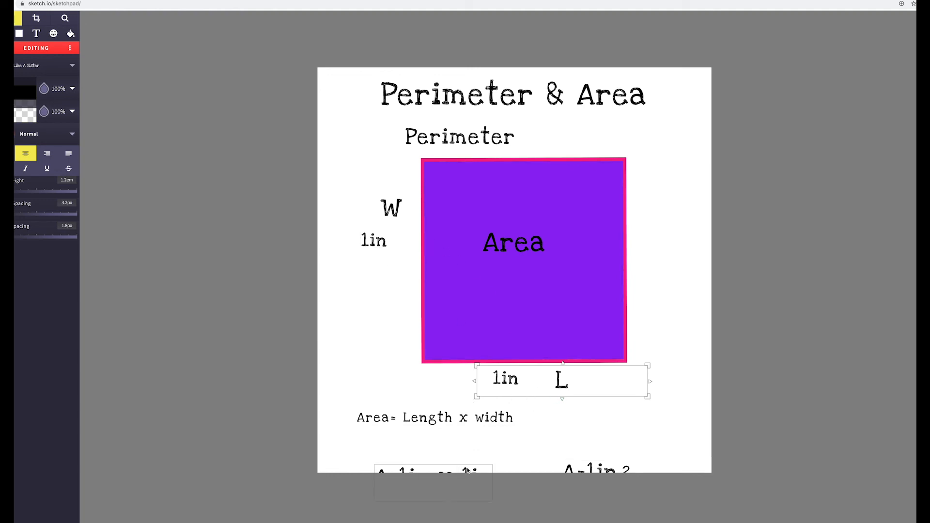
Step: Arrange "A=1in x 1in" and "A=1in" under the area formula and attach the 2 as the unit's exponent
left_click_drag(485, 468, 488, 442)
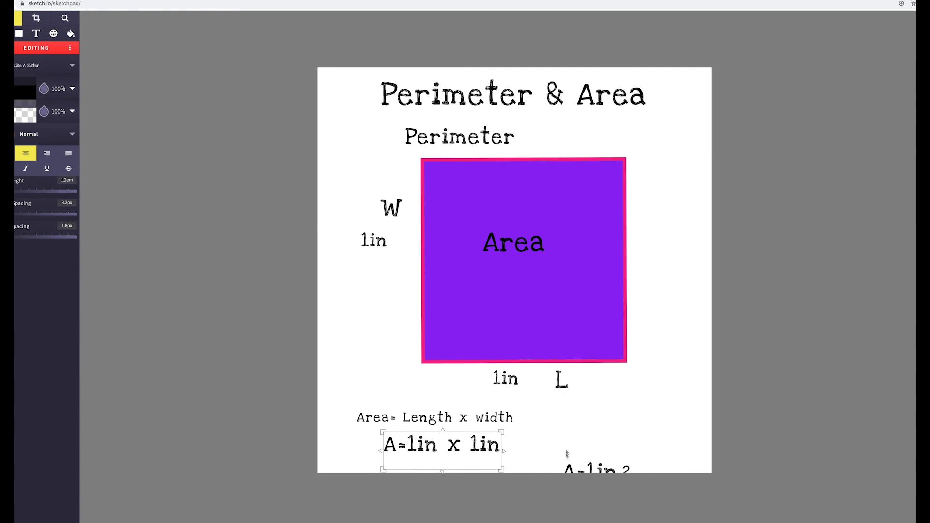
left_click(579, 468)
left_click_drag(578, 469, 593, 428)
left_click(588, 473)
left_click_drag(588, 473, 586, 439)
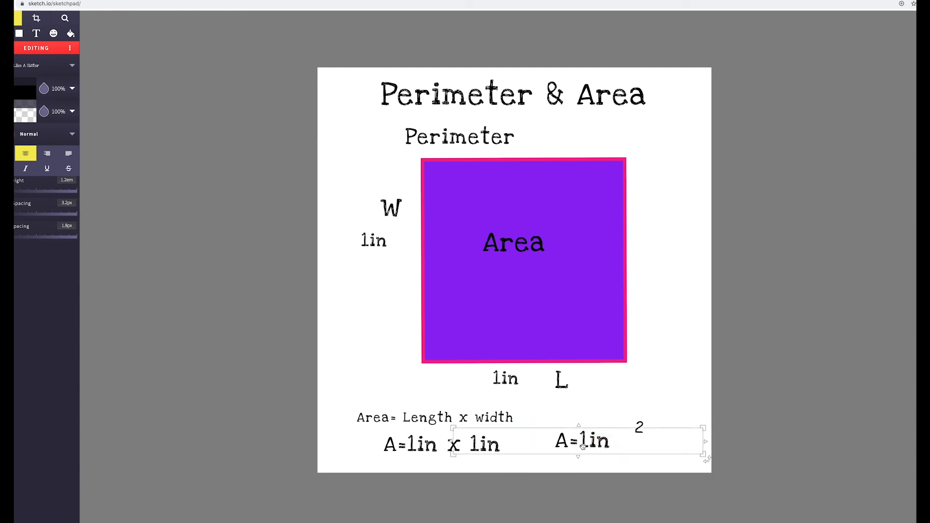
left_click(639, 427)
left_click_drag(639, 427, 614, 431)
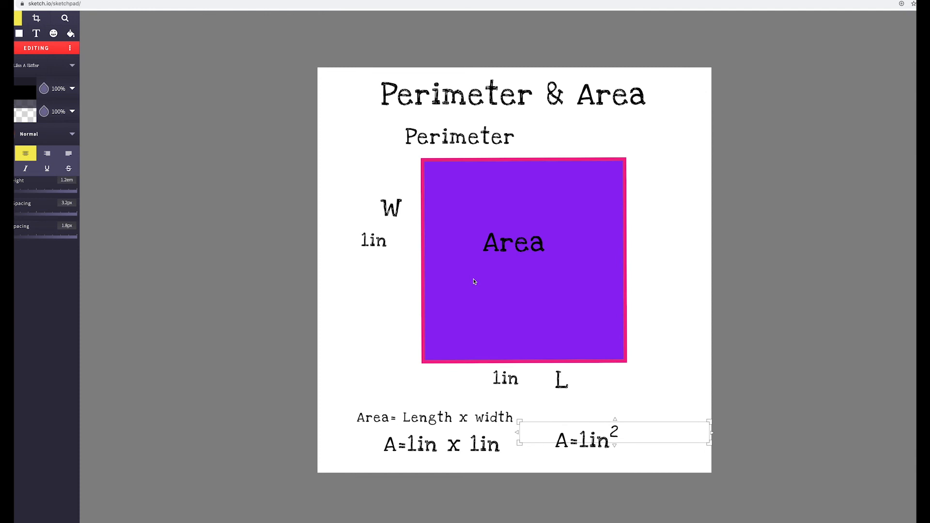
Step: Narrow the purple square slightly from its right side and nudge the L label a little left below it
left_click(533, 264)
mouse_move(625, 264)
left_mouse_down()
mouse_move(429, 255)
mouse_move(611, 255)
left_mouse_up()
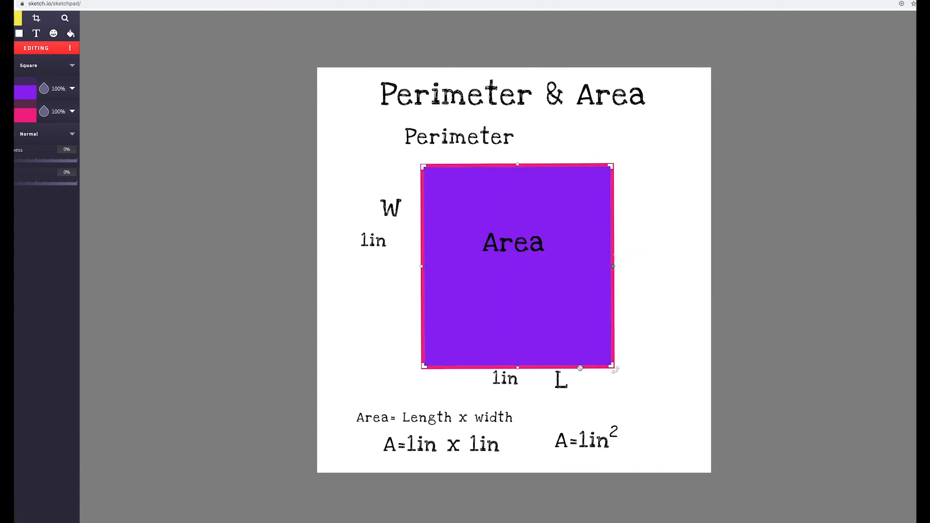
left_click_drag(565, 393, 554, 394)
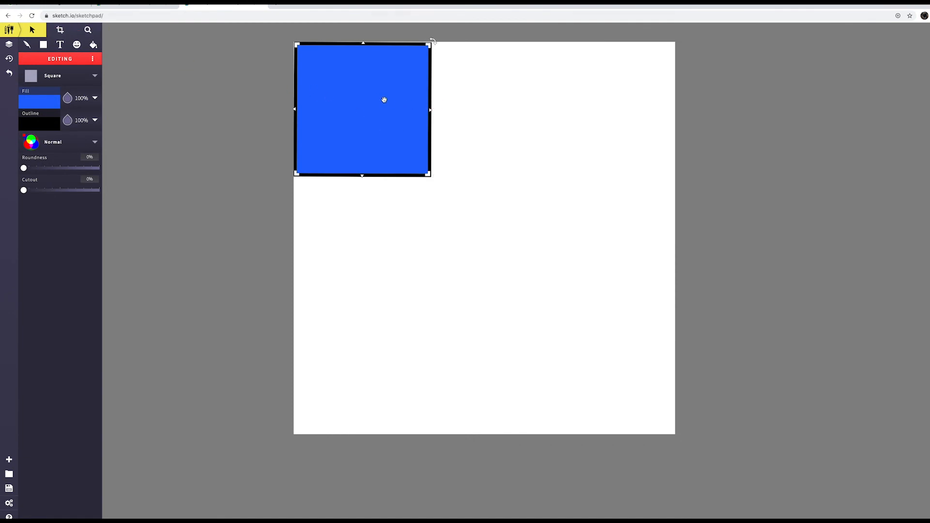
Step: Move the blue square to the middle of the canvas and back near the canvas's upper-left corner
left_click_drag(383, 97, 502, 205)
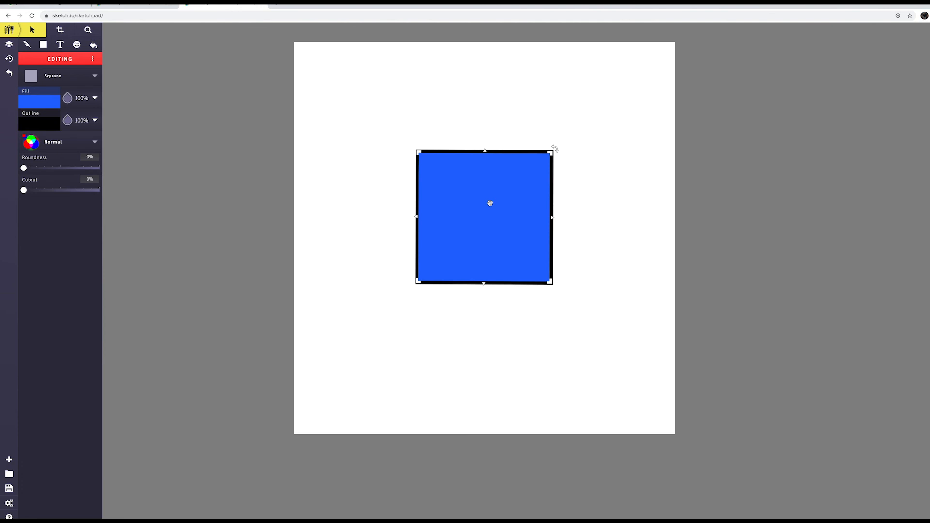
scroll(490, 204, "down", 1)
left_click_drag(490, 202, 385, 122)
scroll(453, 203, "up", 2)
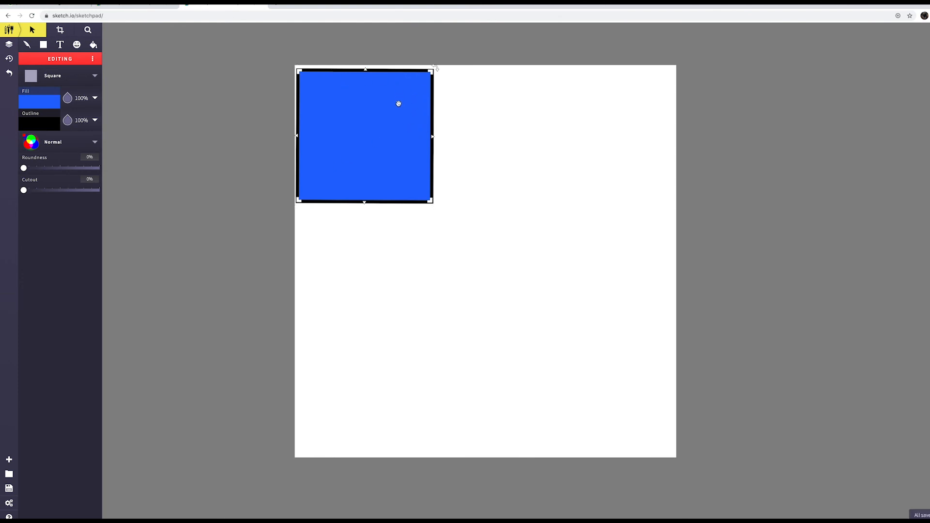
Step: Nudge the blue square up and left in small increments until it sits flush in the canvas corner
key("Up")
key("Up")
key("Up")
key("Up")
key("Up")
key("Up")
key("Up")
key("Up")
key("Left")
key("Left")
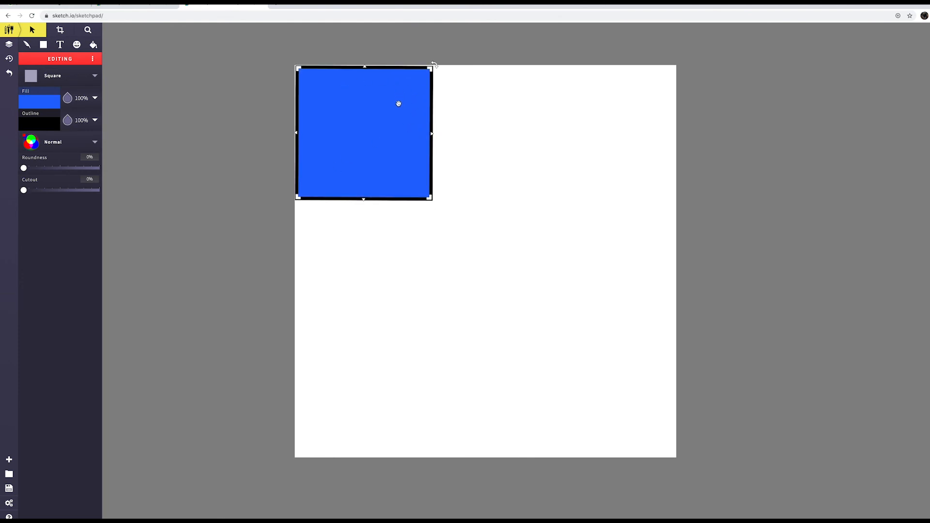
key("Left")
key("Up")
key("Up")
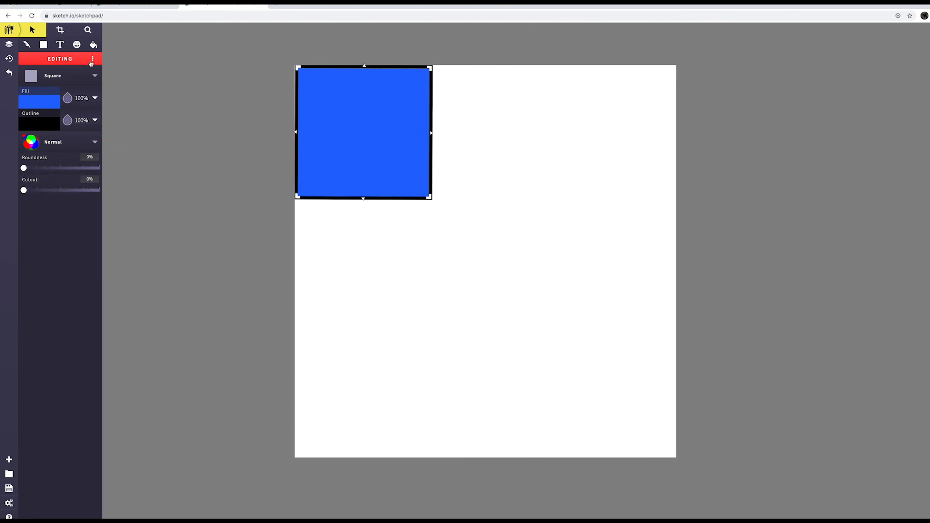
Step: Set the blue square's outline width to 24 px and deselect it
left_click(42, 122)
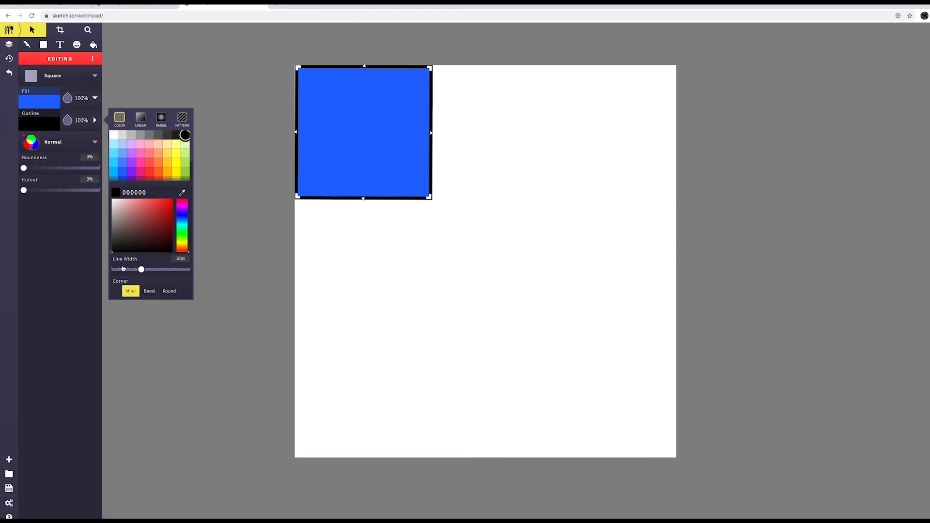
mouse_move(142, 271)
left_mouse_down()
mouse_move(168, 270)
mouse_move(149, 270)
left_mouse_up()
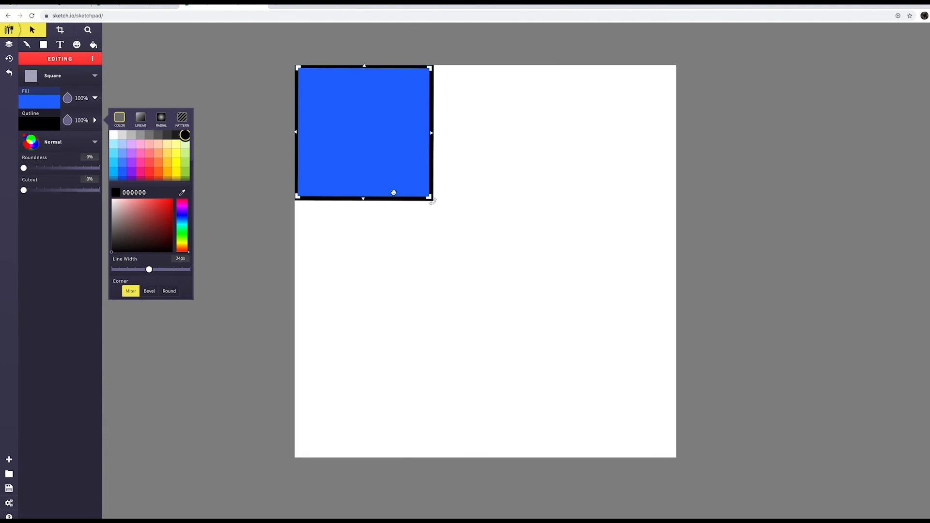
left_click(402, 231)
Step: Reposition the thicker-outlined blue square flush with the canvas's top and left edges and deselect it
left_click(374, 160)
left_click_drag(374, 160, 373, 165)
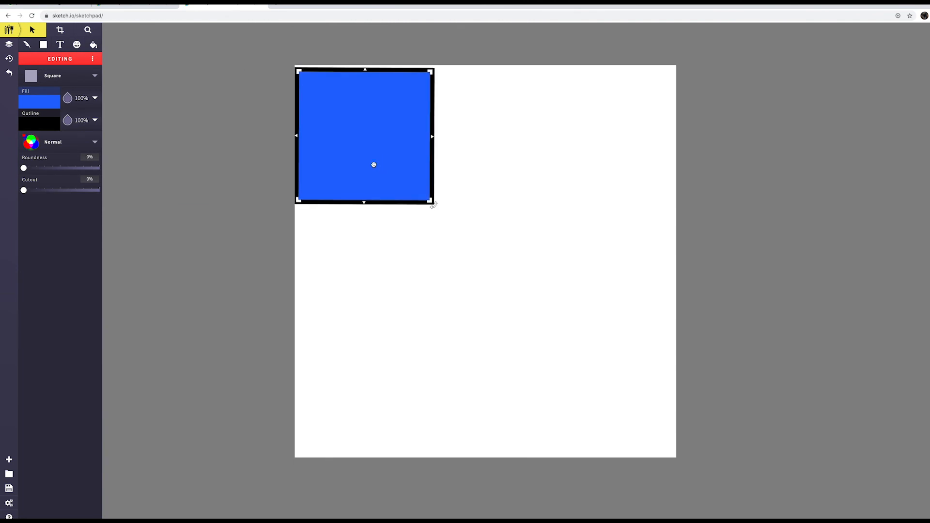
key("Up")
key("Up")
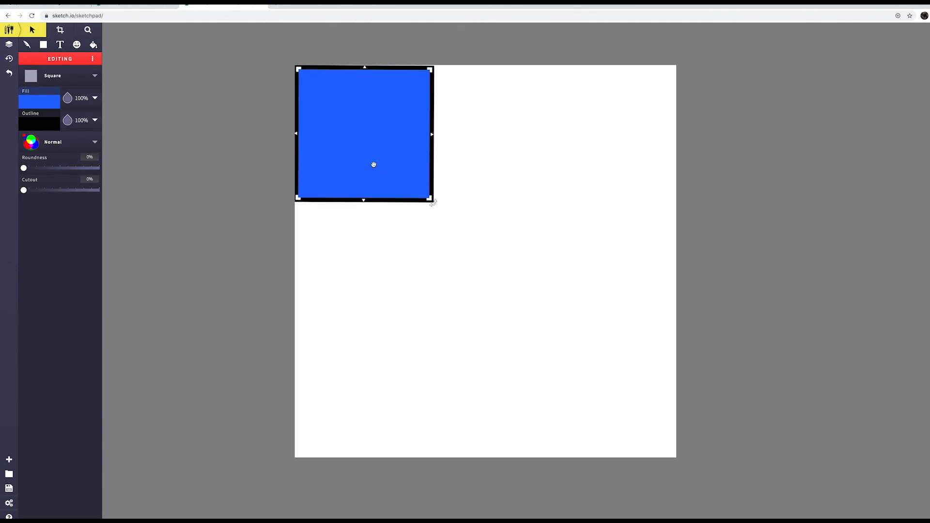
left_click(227, 155)
Step: Draw a small square with red fill ff2443 and a black outline near the middle of the canvas
left_click(43, 45)
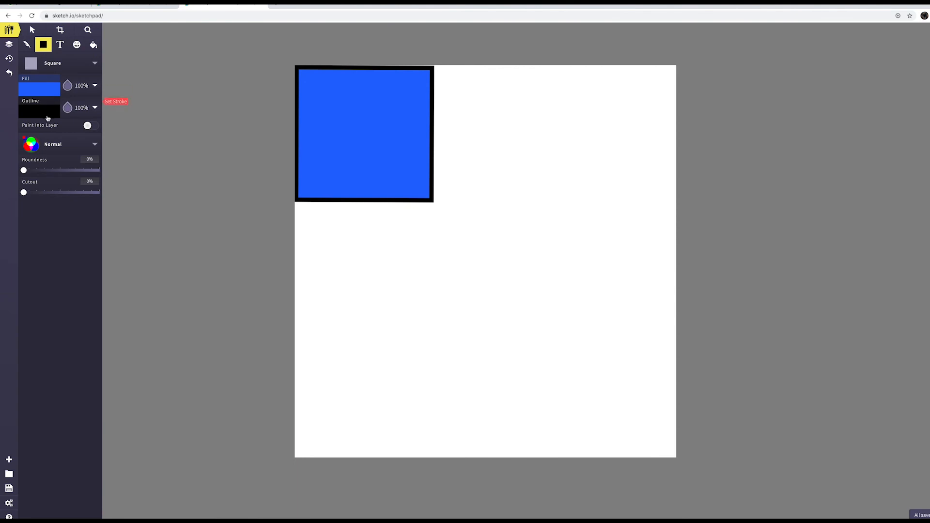
left_click(40, 88)
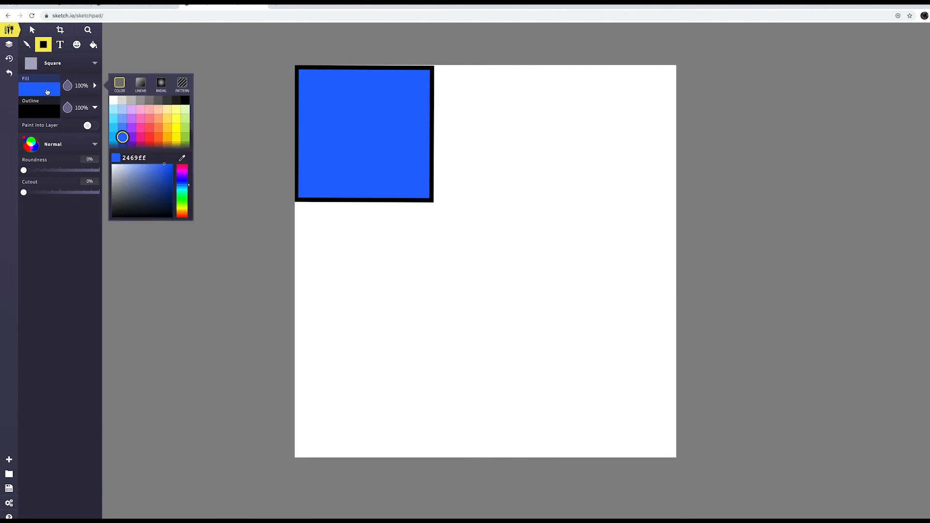
left_click(183, 167)
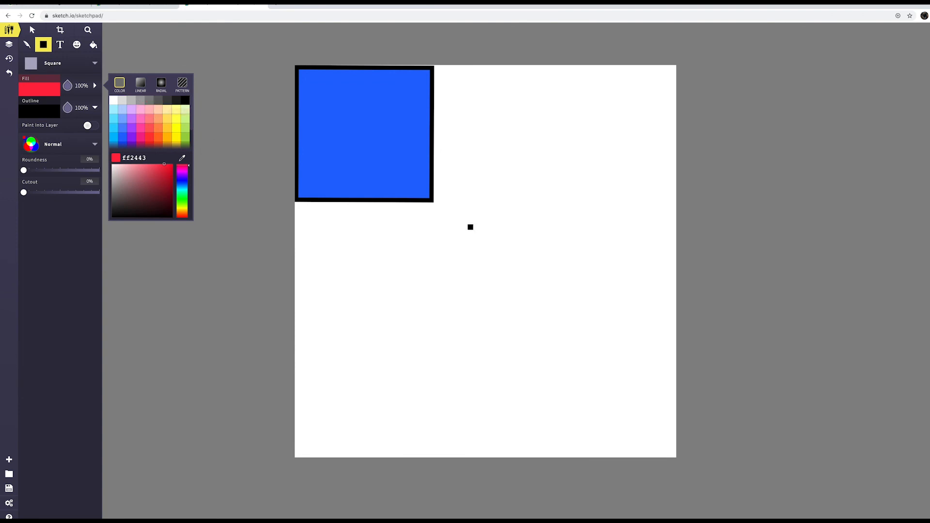
left_click(478, 250)
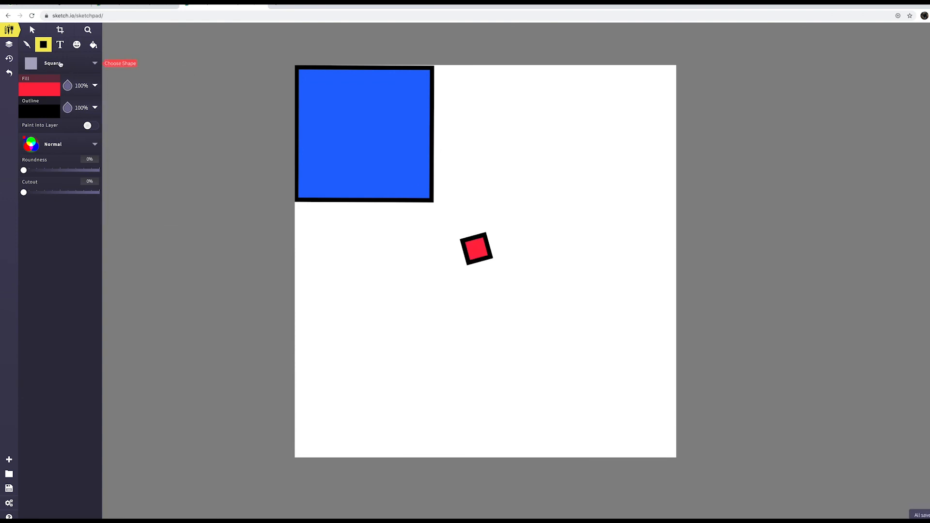
Step: Straighten the small red square and place it against the blue square's lower-right corner with overlapping outlines
left_click(32, 31)
left_click_drag(480, 253, 465, 163)
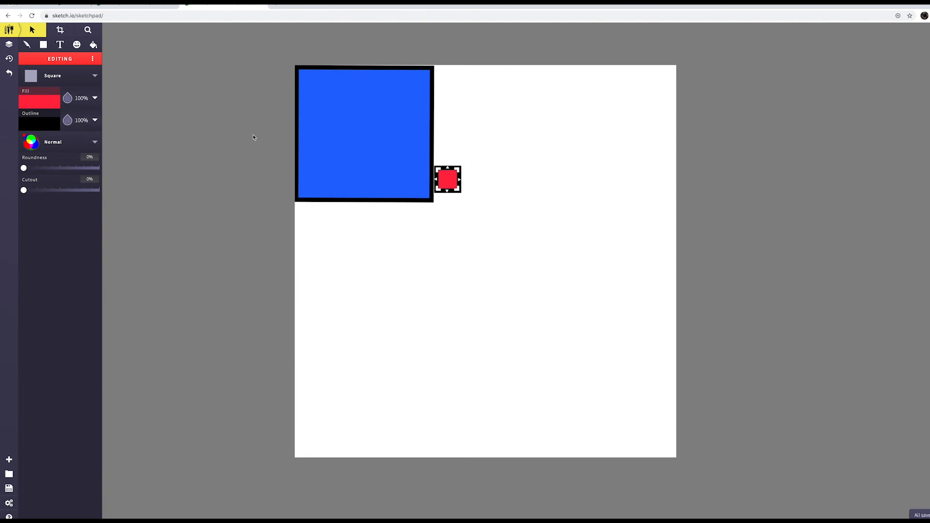
mouse_move(452, 180)
left_mouse_down()
mouse_move(452, 206)
mouse_move(449, 189)
left_mouse_up()
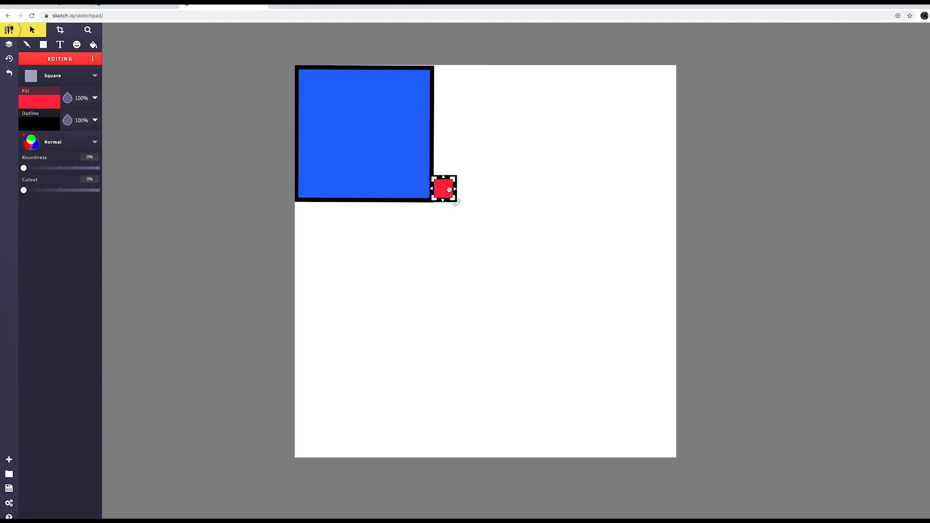
scroll(449, 189, "down", 3)
left_click(430, 265)
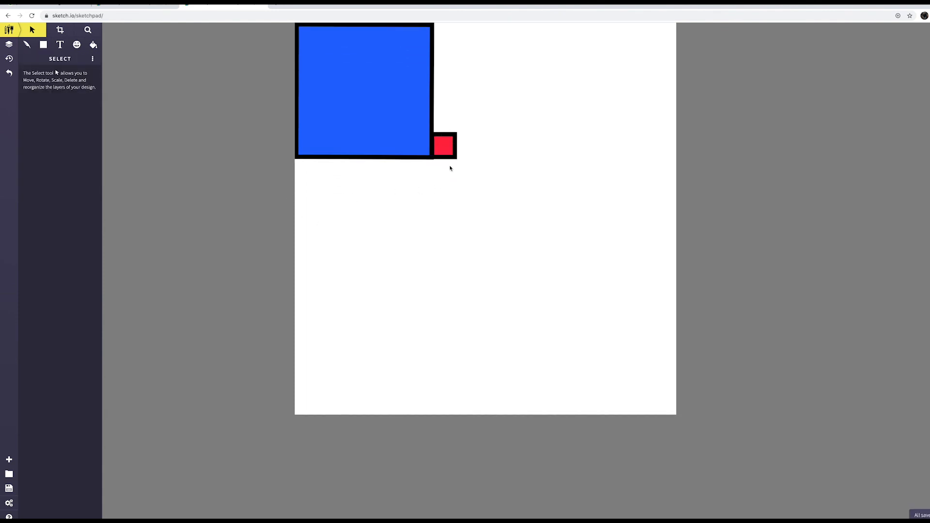
left_click(441, 147)
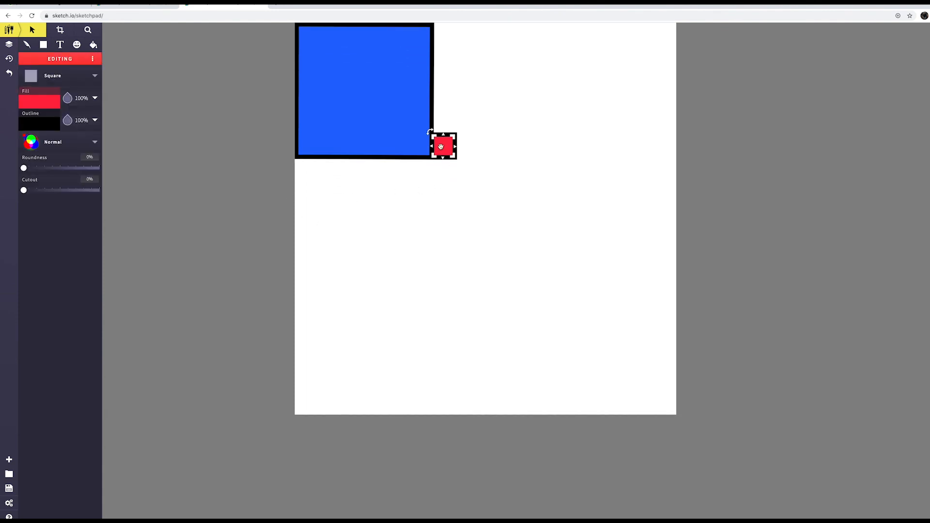
left_click(412, 279)
scroll(412, 281, "up", 5)
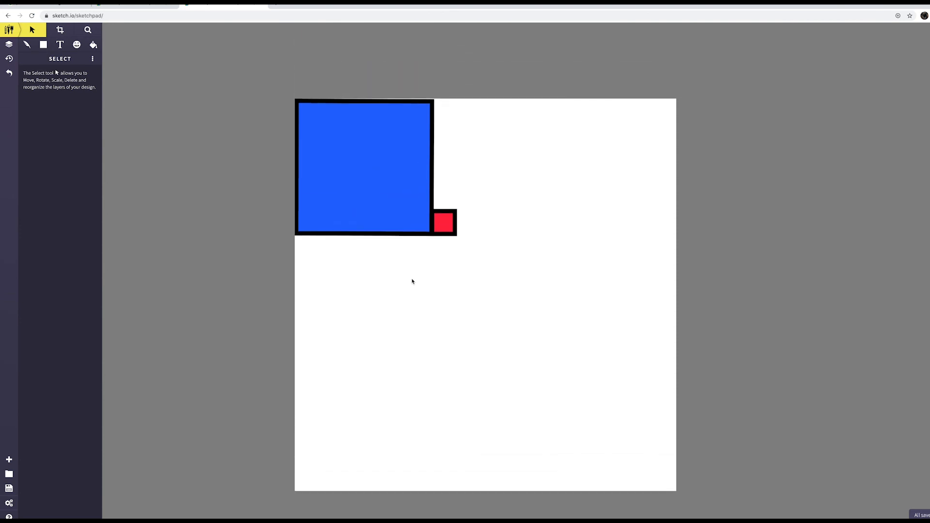
scroll(412, 281, "up", 2)
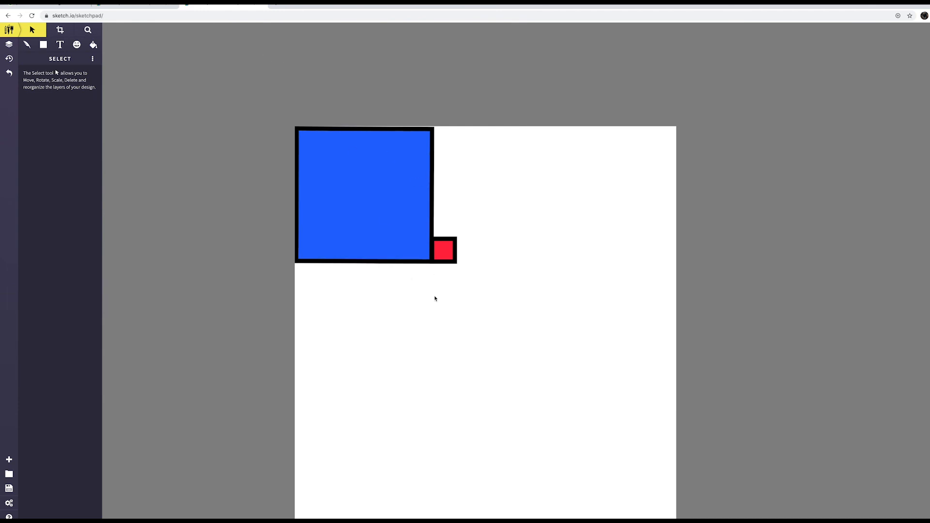
scroll(435, 297, "down", 3)
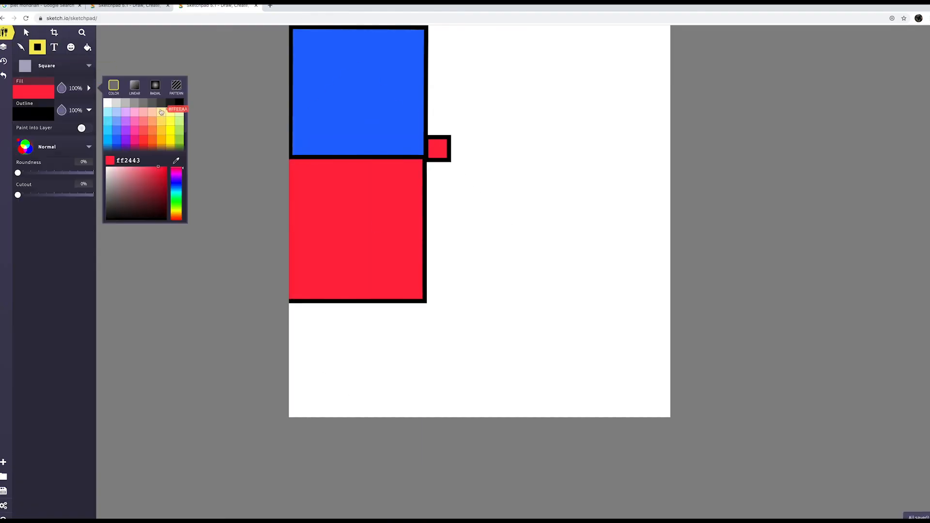
Step: Choose a pale yellow fill for the large square below the blue square
left_click(161, 111)
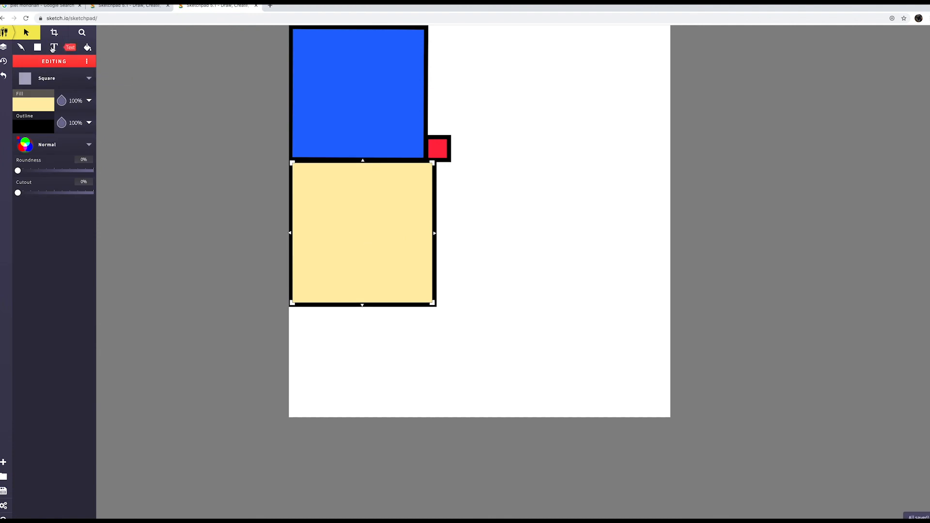
Step: Draw a white-filled square with a black outline and place it right of the blue square at the canvas top
left_click(38, 47)
left_click(34, 104)
left_click(110, 103)
left_click_drag(483, 221, 485, 272)
left_click(26, 33)
mouse_move(480, 214)
left_mouse_down()
mouse_move(485, 72)
mouse_move(476, 72)
left_mouse_up()
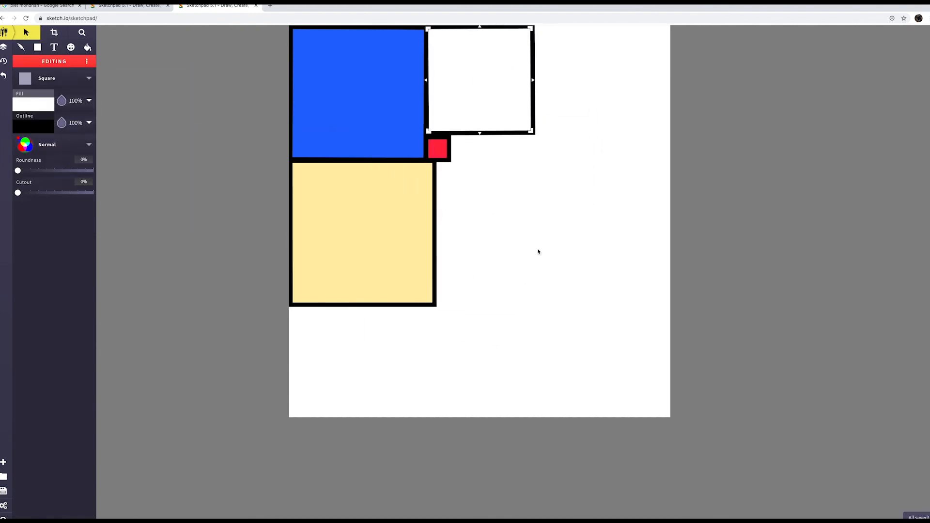
Step: Place a copy of the blue square beneath the white square and stretch it to the canvas's right edge
left_click(37, 47)
left_click(26, 32)
left_click_drag(321, 85, 482, 191)
left_click_drag(586, 201, 670, 202)
Step: Place a copy of the yellow square below the blue rectangle and narrow it into a vertical strip reaching the canvas bottom
left_click_drag(389, 257, 534, 363)
left_click_drag(579, 343, 479, 342)
left_click_drag(451, 345, 511, 344)
left_click_drag(518, 270, 516, 268)
left_click(515, 313)
Step: Copy the small red square and stretch the copy into a strip below the large yellow square, reaching the canvas's left edge
left_click_drag(437, 149, 441, 149)
left_click_drag(442, 149, 494, 320)
left_click_drag(407, 320, 290, 320)
left_click_drag(442, 148, 440, 149)
left_click(411, 322)
left_click_drag(411, 321, 412, 320)
left_click_drag(292, 318, 290, 317)
left_click(250, 315)
Step: Copy the blue rectangle, shrink the copy, and fit it under the red strip against the yellow vertical strip
left_click(503, 171)
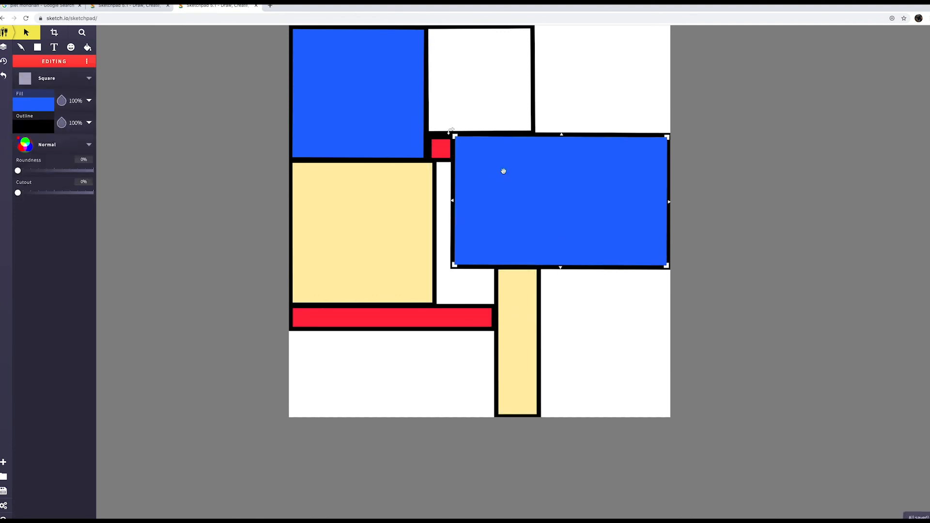
left_click_drag(503, 171, 400, 271)
left_click_drag(563, 302, 427, 302)
left_click_drag(388, 236, 388, 341)
left_click_drag(405, 352, 469, 340)
Step: Place a copy of the white square in the canvas's lower-left area beside the small blue rectangle
left_click(498, 97)
left_click_drag(498, 98, 378, 356)
left_click(261, 371)
Step: Copy the large yellow square into the canvas's upper-right area, reduce its height to about 85 px, and shift it upward
left_click_drag(423, 218, 667, 116)
left_click_drag(417, 232, 417, 233)
left_click(606, 145)
left_click_drag(606, 201, 603, 93)
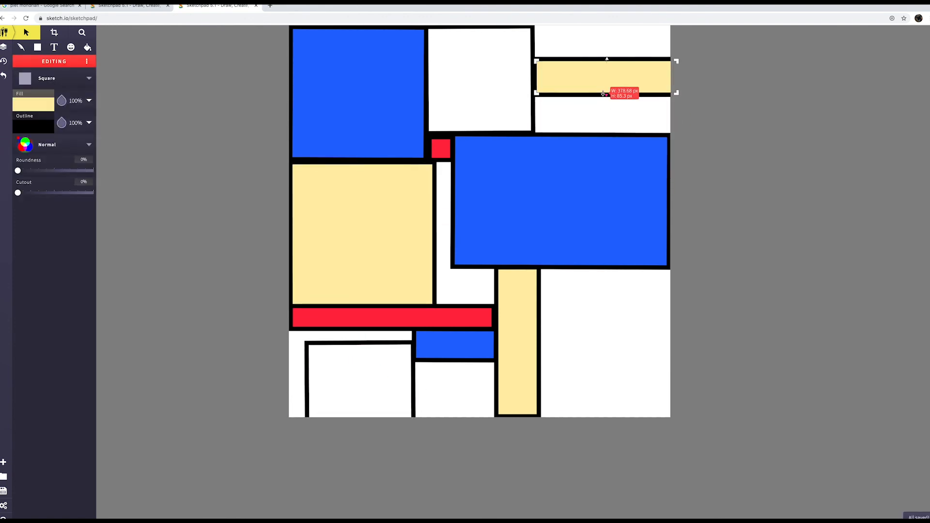
left_click_drag(553, 79, 553, 56)
Step: Copy the small red square and enlarge it into a tall rectangle beside the yellow vertical strip, reaching the canvas bottom
left_click_drag(439, 150, 550, 280)
left_click_drag(561, 280, 585, 279)
left_click_drag(563, 291, 566, 416)
left_click_drag(585, 343, 638, 342)
left_click(707, 348)
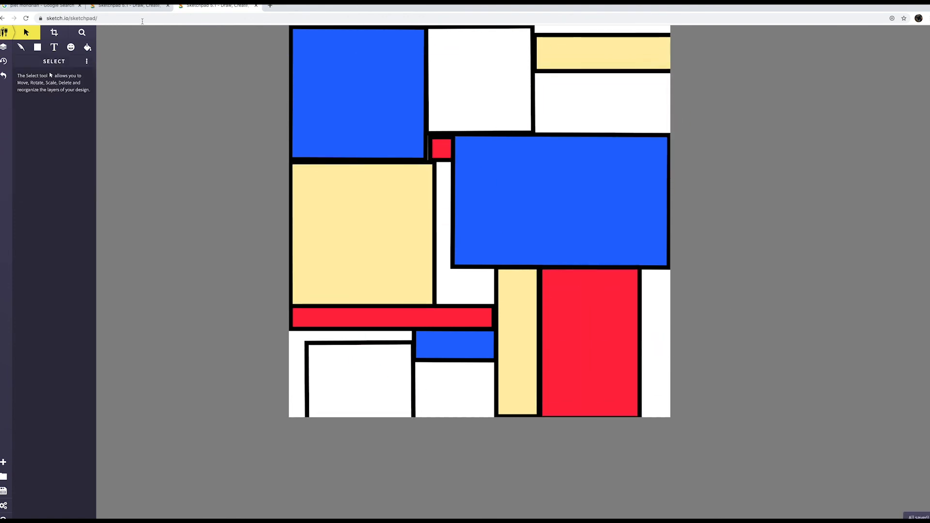